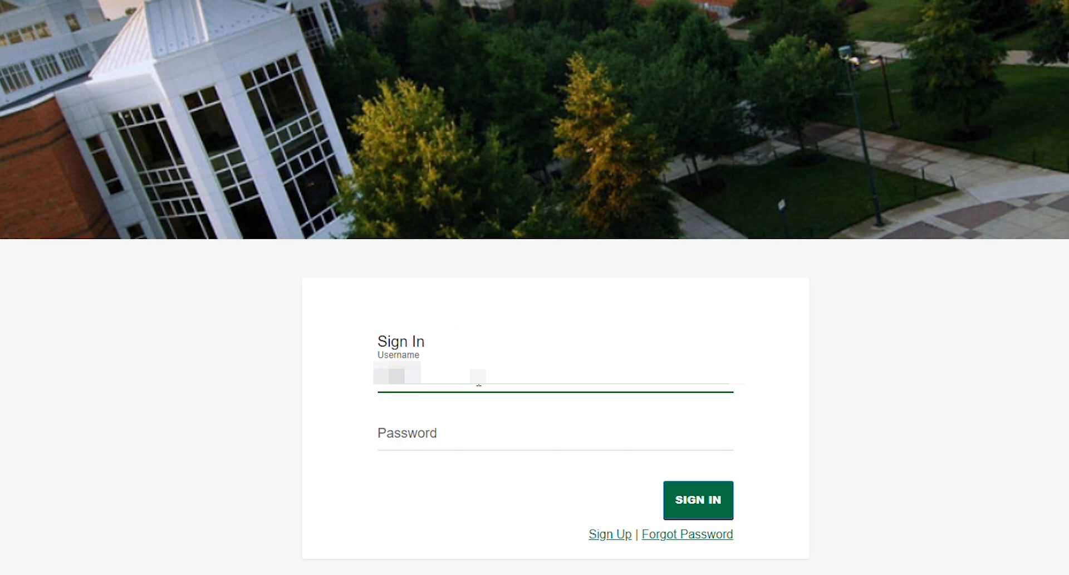
Enter the account password after the username and sign in to the applicant portal
{"action": "key", "text": "Tab"}
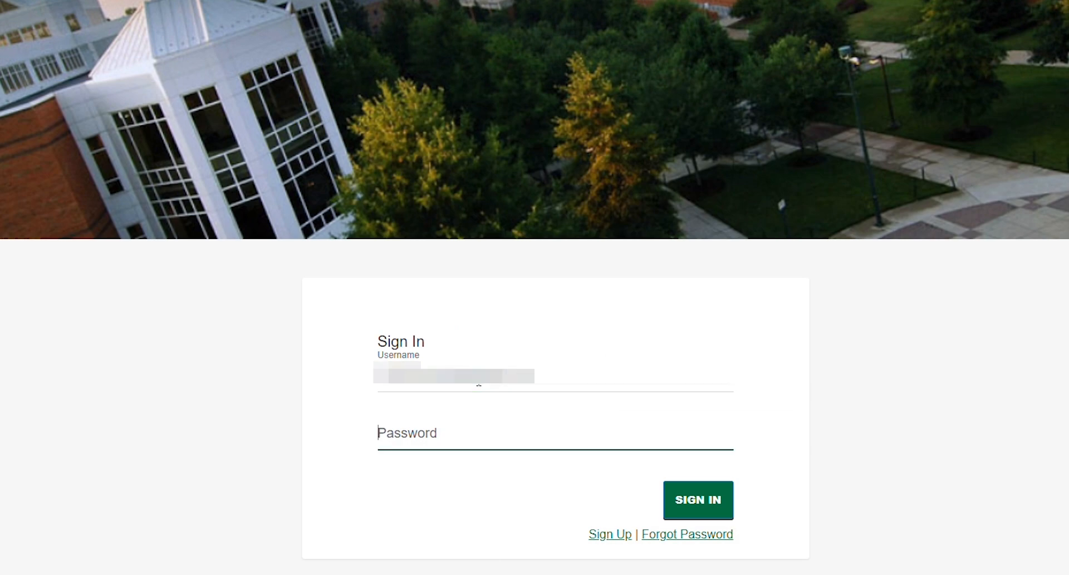
{"action": "type", "text": "•••••••••••"}
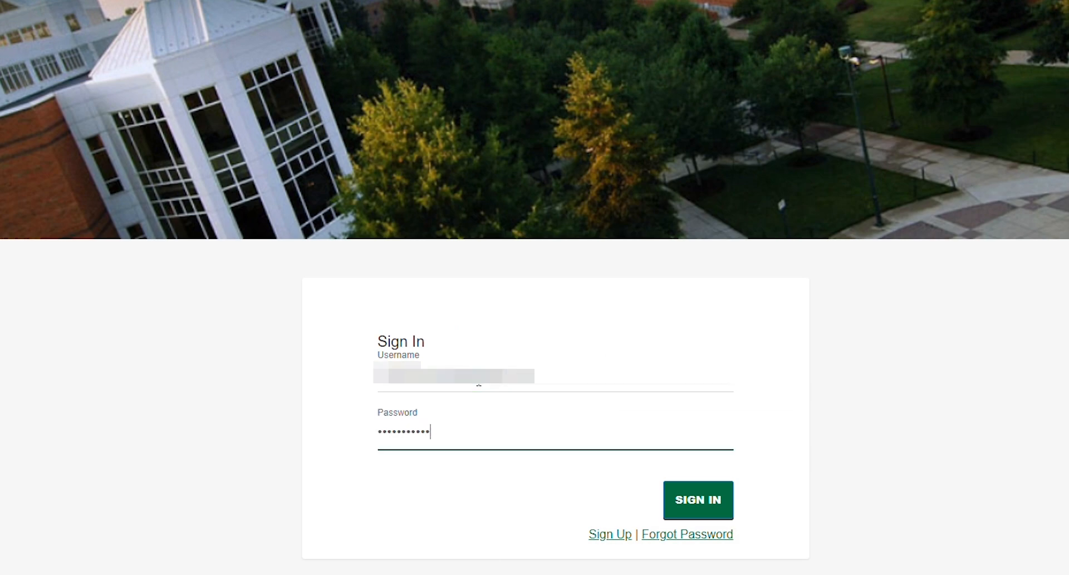
{"action": "left_click", "coordinate": [711, 497]}
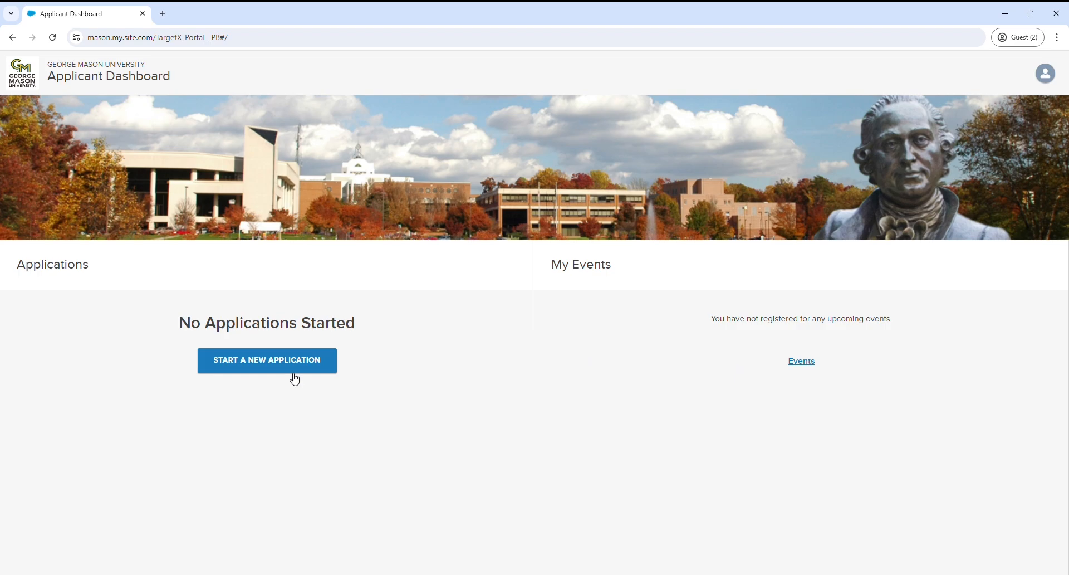
Start a Fall 2024 Freshman application for George Mason University Korea as a non-U.S. citizen
{"action": "left_click", "coordinate": [272, 371]}
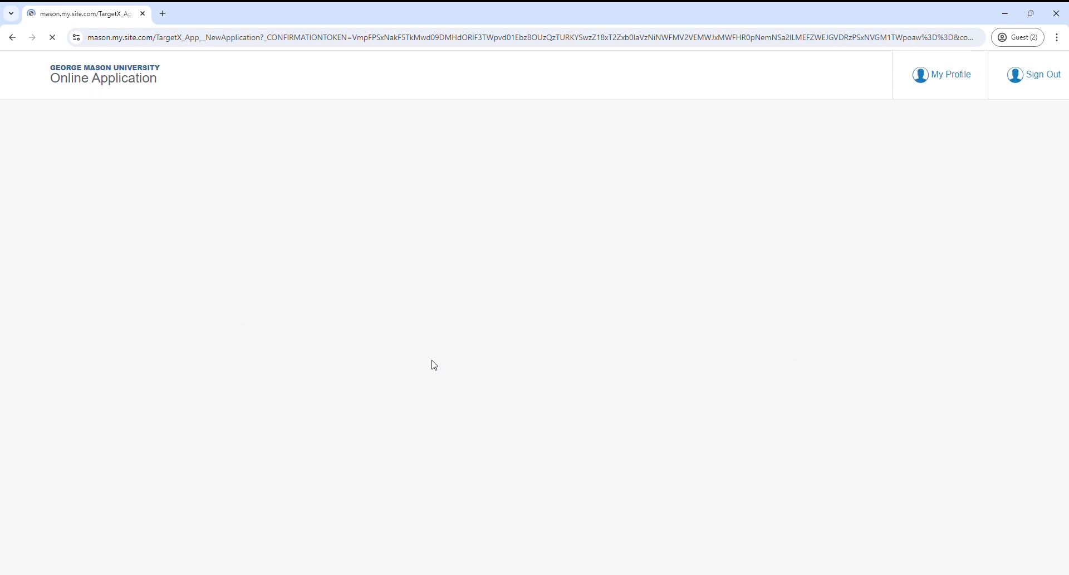
{"action": "scroll", "coordinate": [540, 379], "scroll_direction": "down", "scroll_amount": 4}
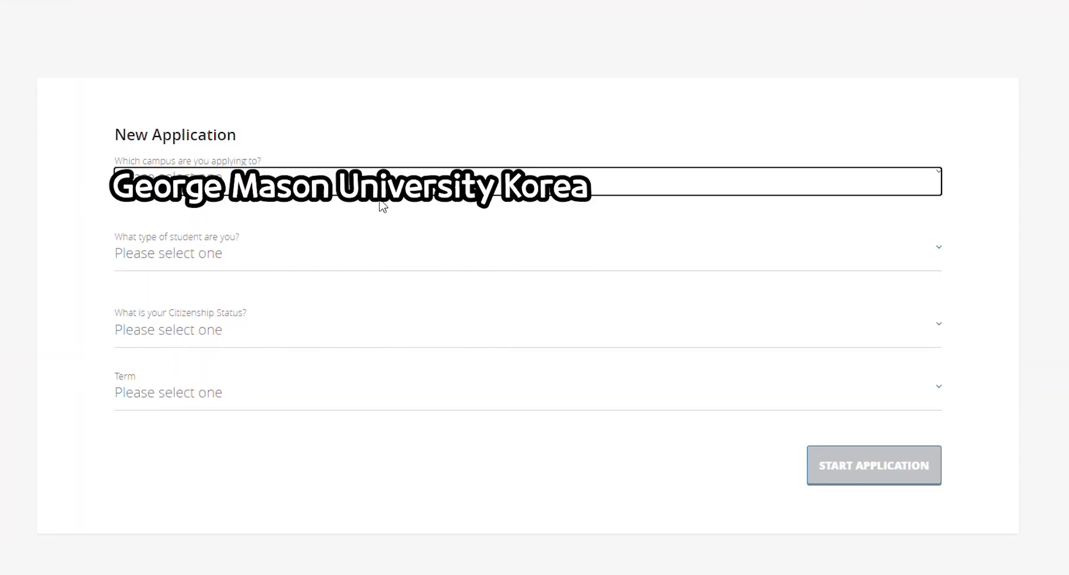
{"action": "left_click", "coordinate": [377, 245]}
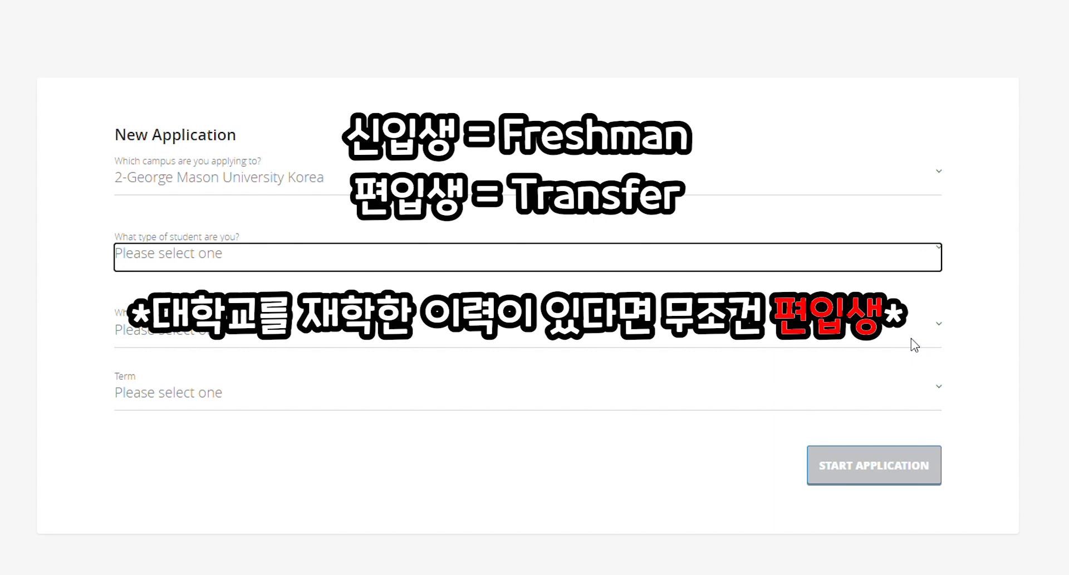
{"action": "left_click", "coordinate": [912, 305]}
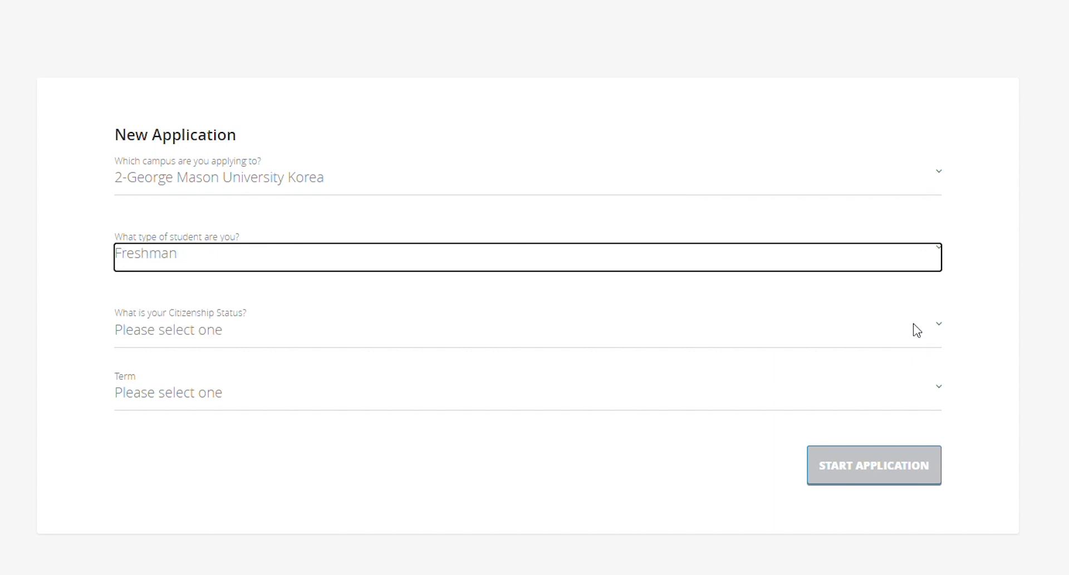
{"action": "left_click", "coordinate": [936, 334]}
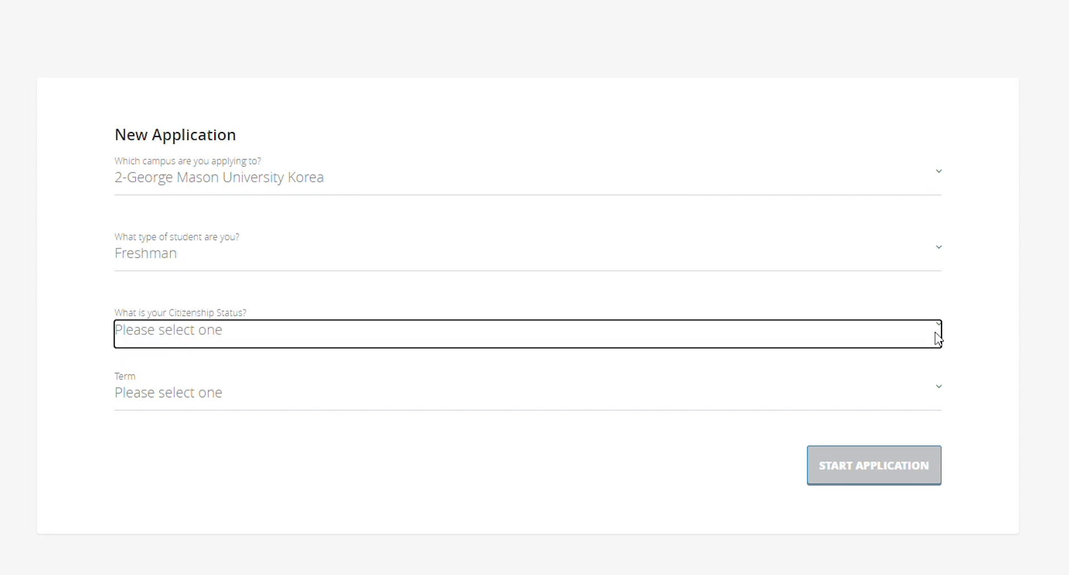
{"action": "left_click", "coordinate": [920, 373]}
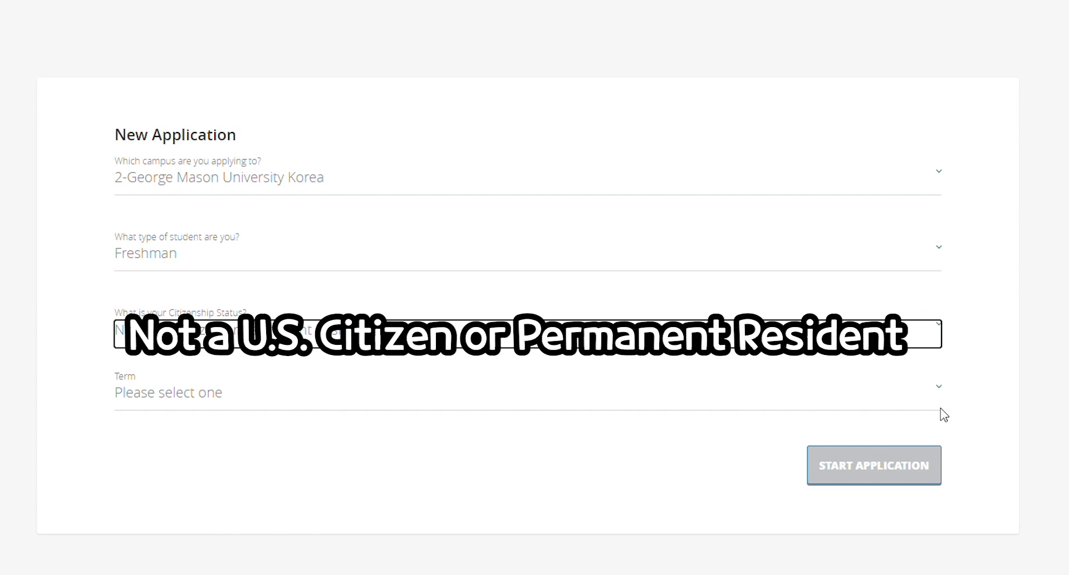
{"action": "left_click", "coordinate": [935, 393]}
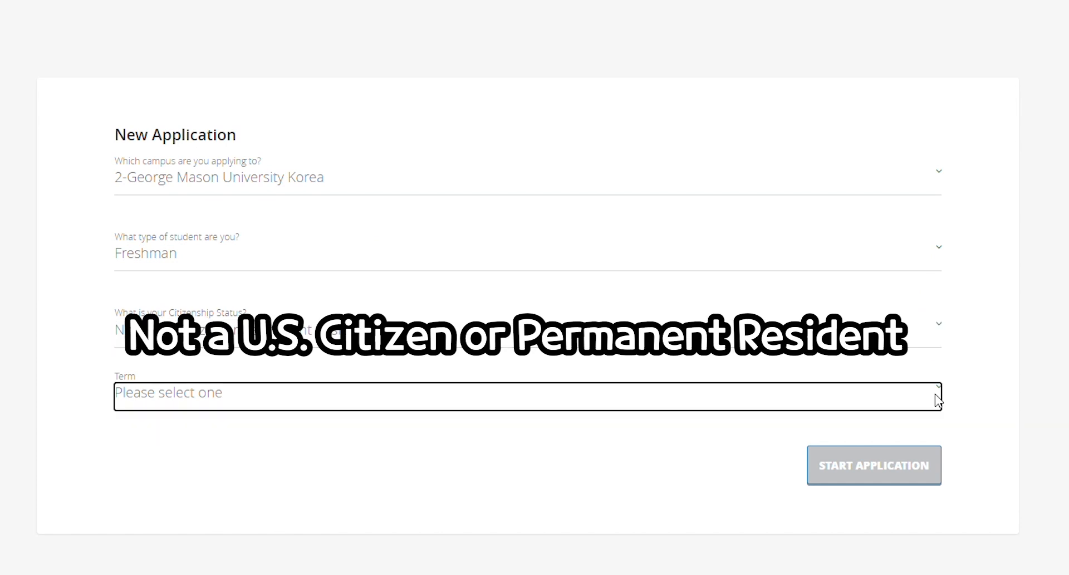
{"action": "left_click", "coordinate": [917, 436]}
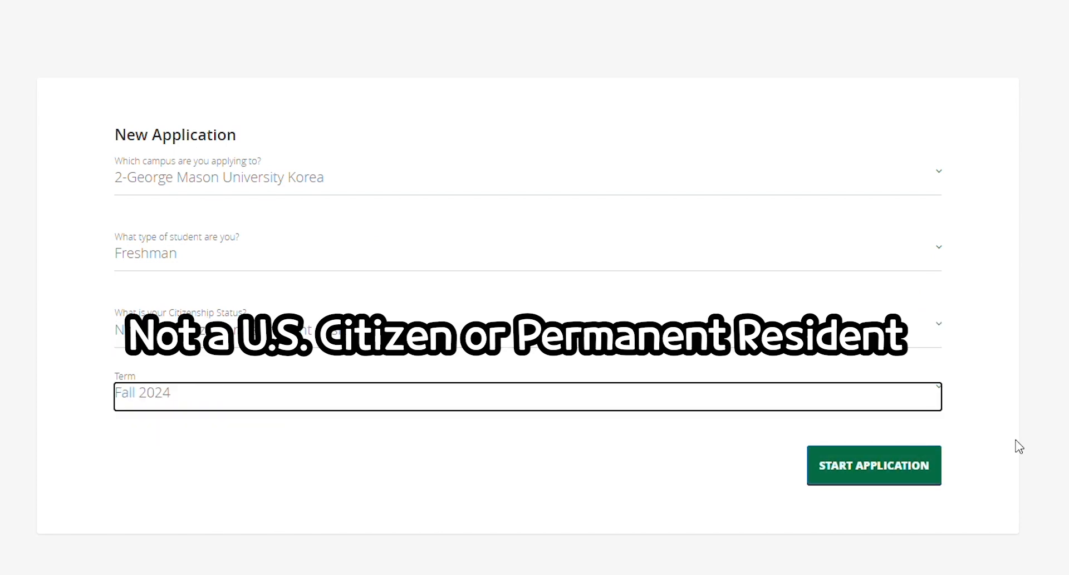
{"action": "left_click", "coordinate": [876, 473]}
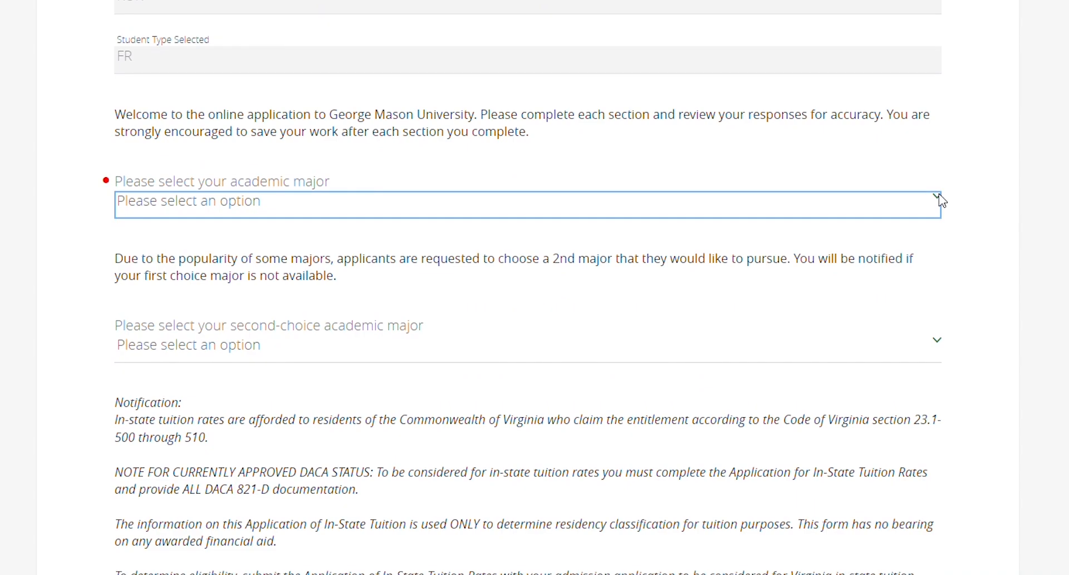
Choose Computer Game Design - B.F.A as the major and acknowledge the CVPA portfolio review with Yes
{"action": "left_click", "coordinate": [893, 245]}
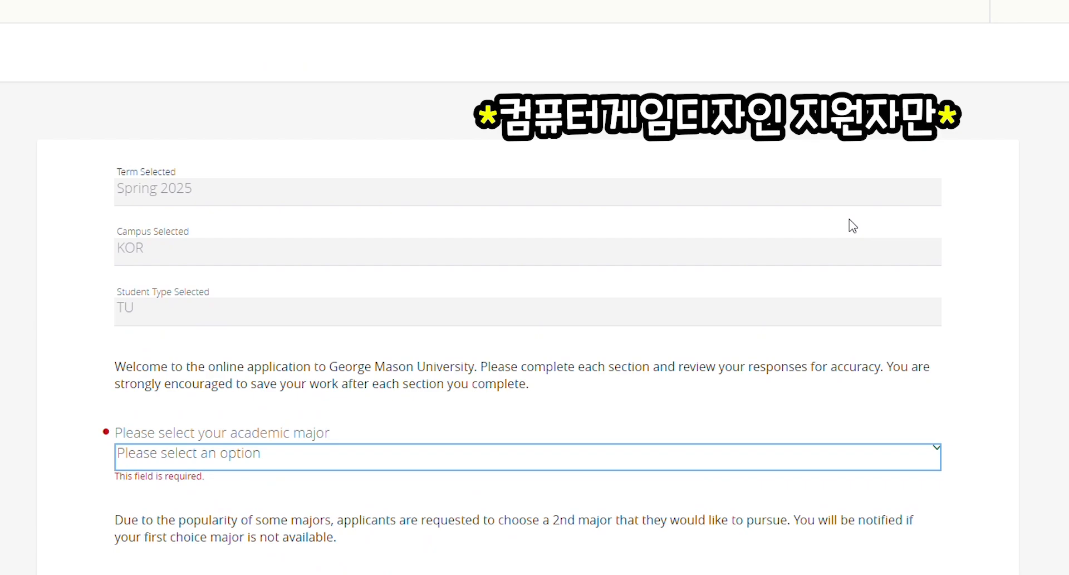
{"action": "type", "text": "comp"}
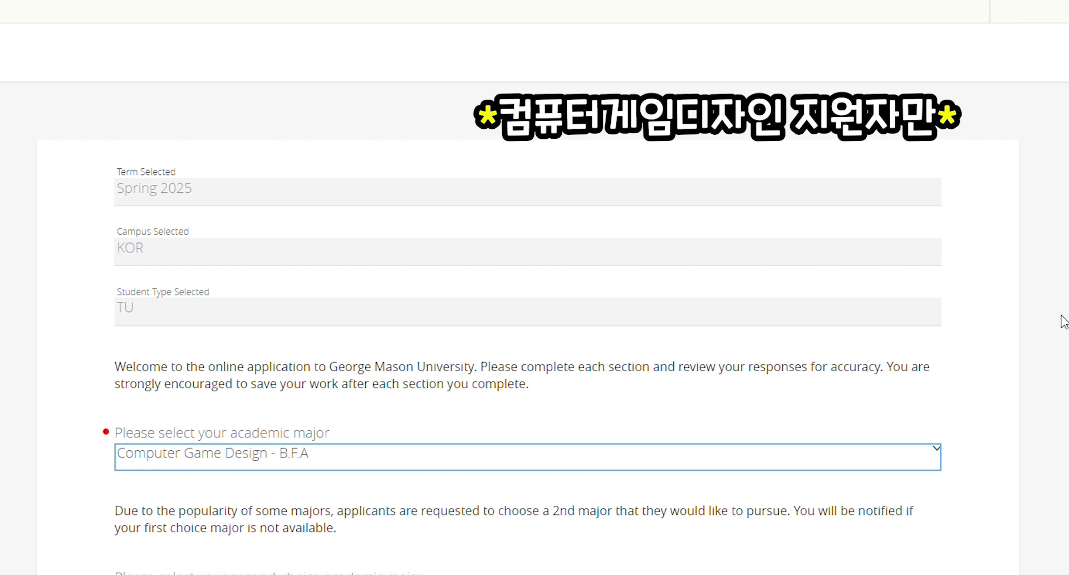
{"action": "scroll", "coordinate": [1062, 317], "scroll_direction": "down", "scroll_amount": 5}
{"action": "scroll", "coordinate": [1062, 318], "scroll_direction": "down", "scroll_amount": 3}
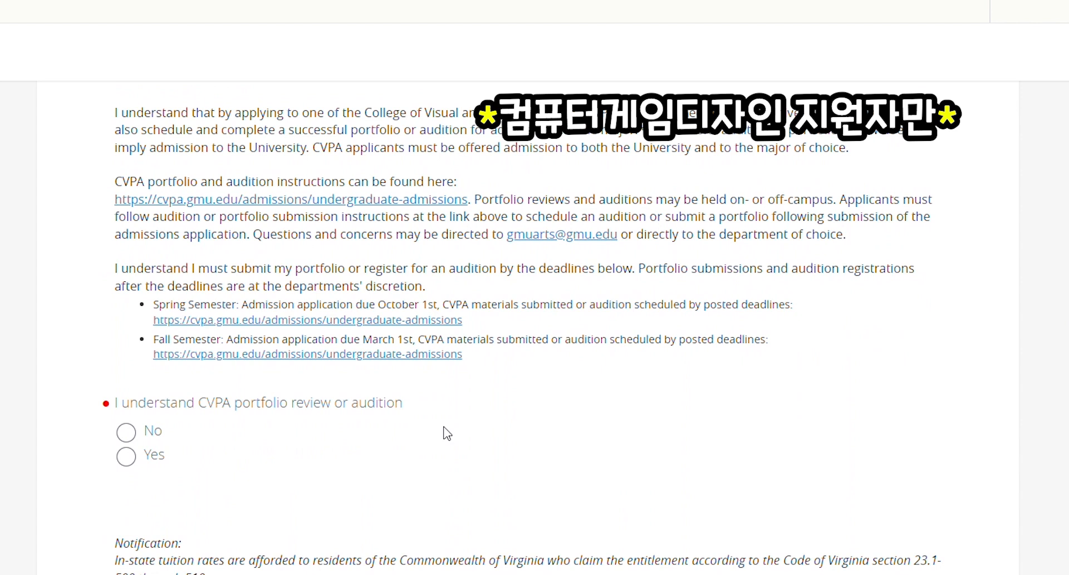
{"action": "left_click", "coordinate": [145, 454]}
Answer No to in-state tuition and Tuition Equity Bill questions, then save the section
{"action": "scroll", "coordinate": [905, 515], "scroll_direction": "down", "scroll_amount": 8}
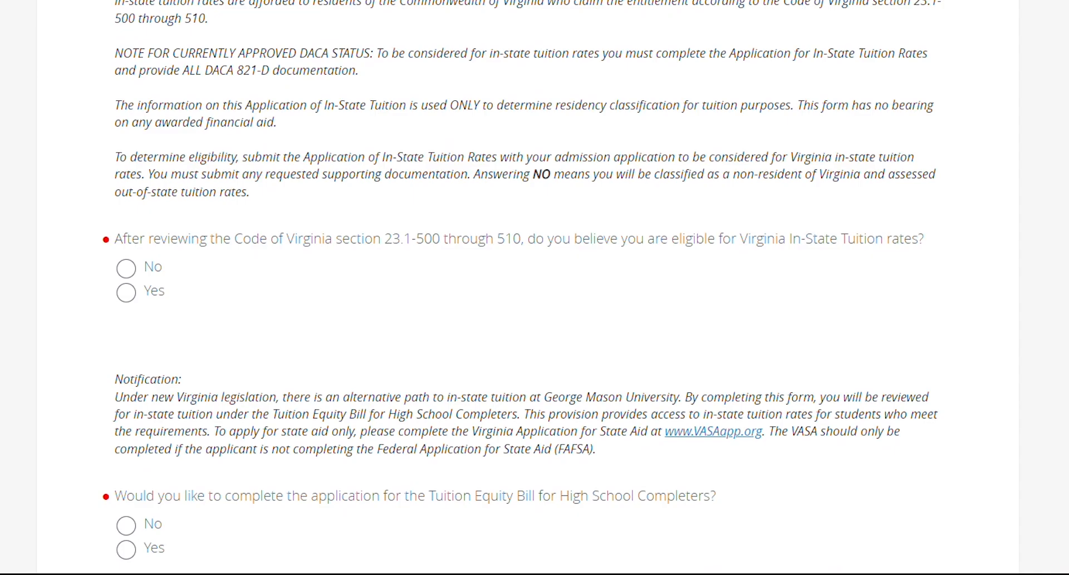
{"action": "left_click", "coordinate": [135, 274]}
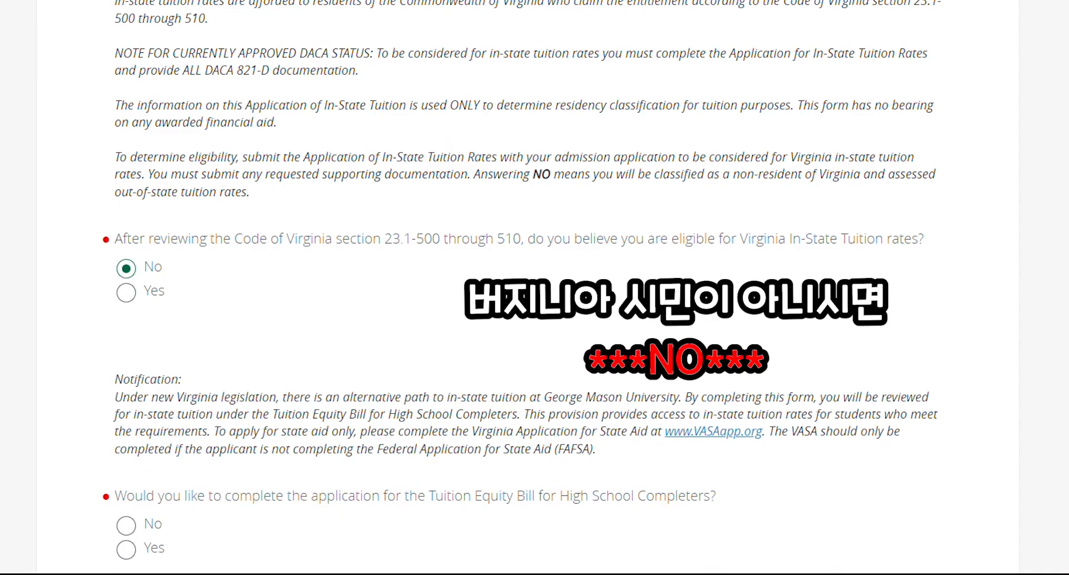
{"action": "scroll", "coordinate": [134, 284], "scroll_direction": "down", "scroll_amount": 5}
{"action": "left_click", "coordinate": [128, 279]}
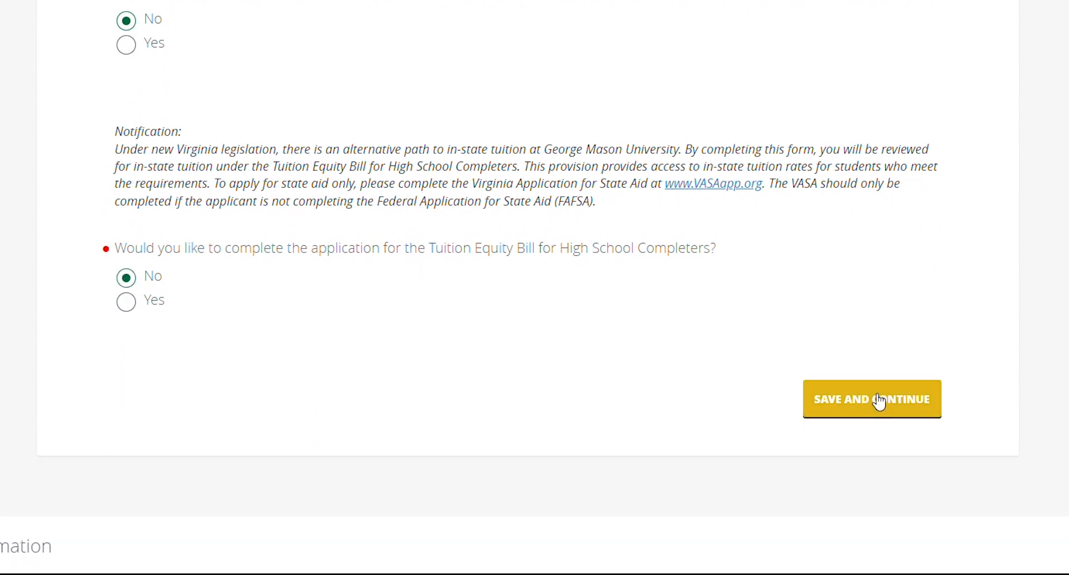
{"action": "left_click", "coordinate": [879, 401]}
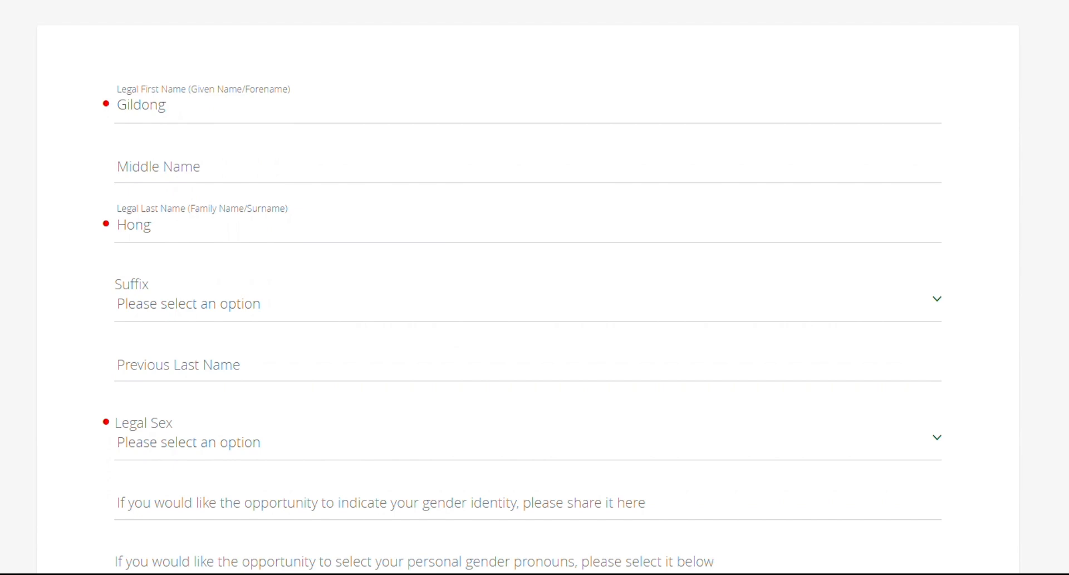
Set legal sex to Male, birth month to Jan, and citizenship to International (Non-Immigrant)
{"action": "key", "text": "m"}
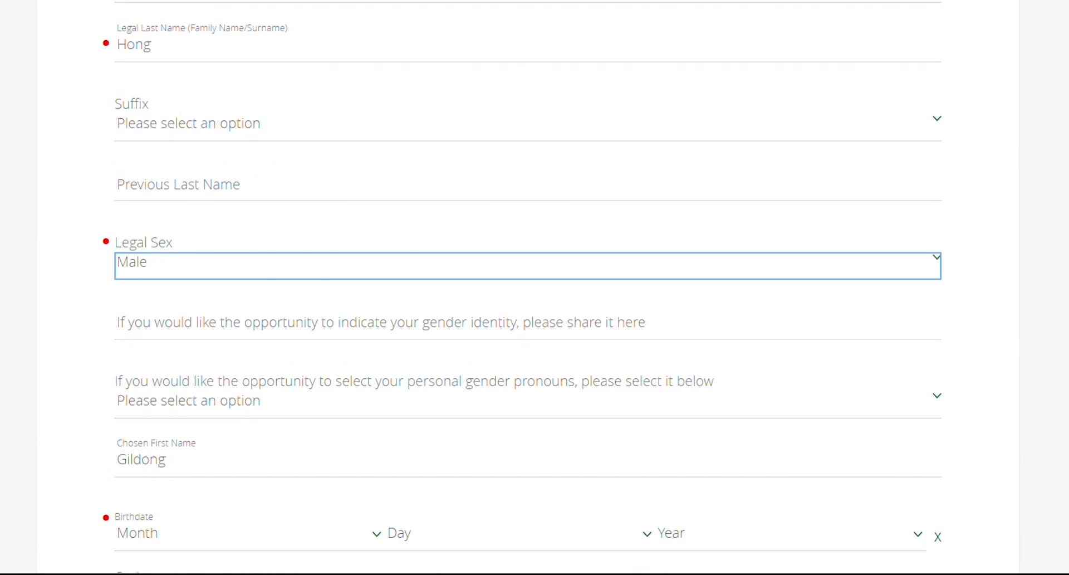
{"action": "scroll", "coordinate": [335, 184], "scroll_direction": "down", "scroll_amount": 7}
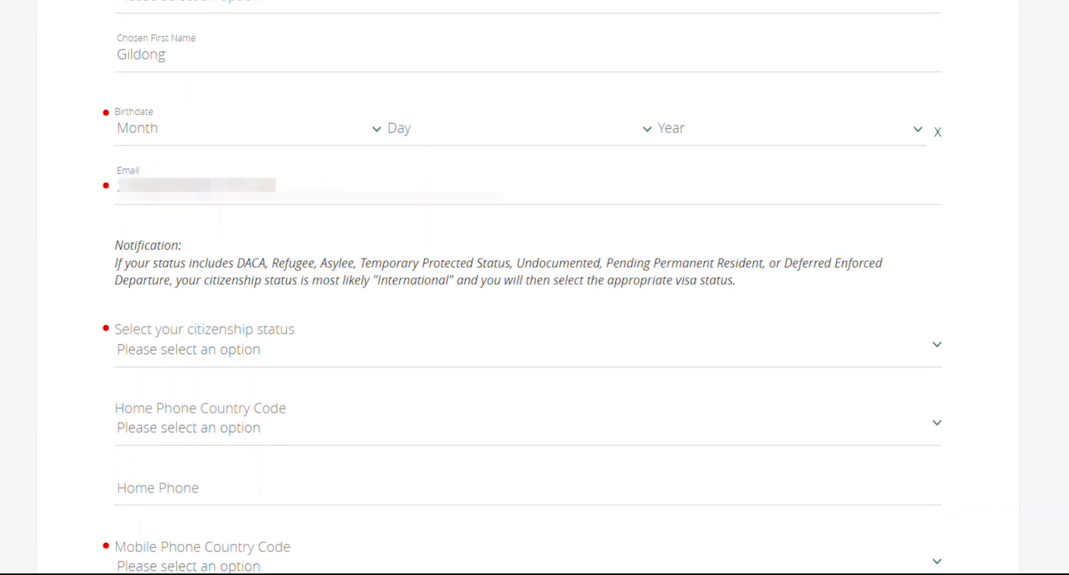
{"action": "left_click", "coordinate": [377, 131]}
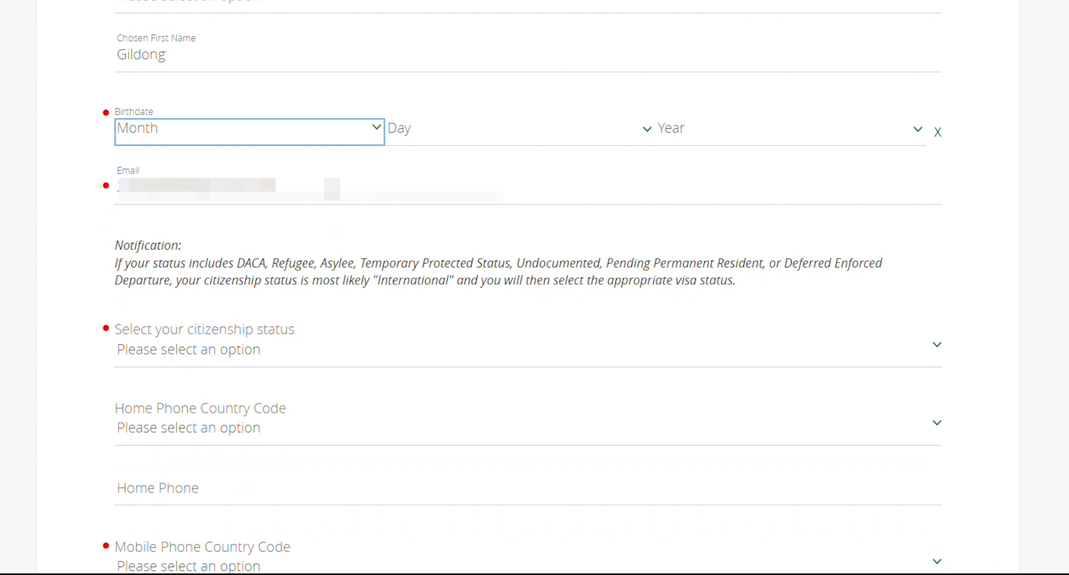
{"action": "left_click", "coordinate": [332, 187]}
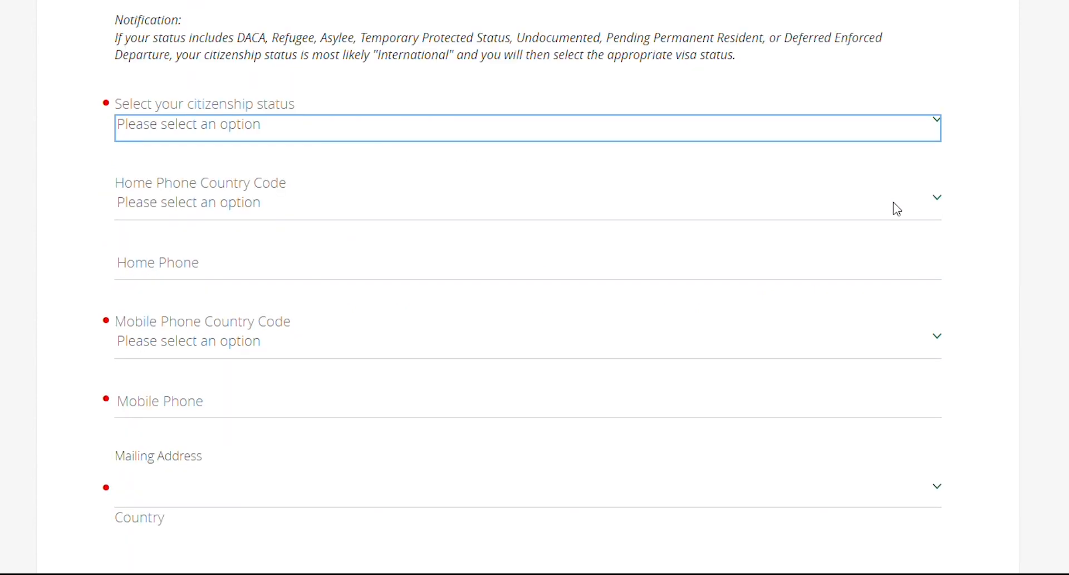
{"action": "left_click", "coordinate": [897, 216]}
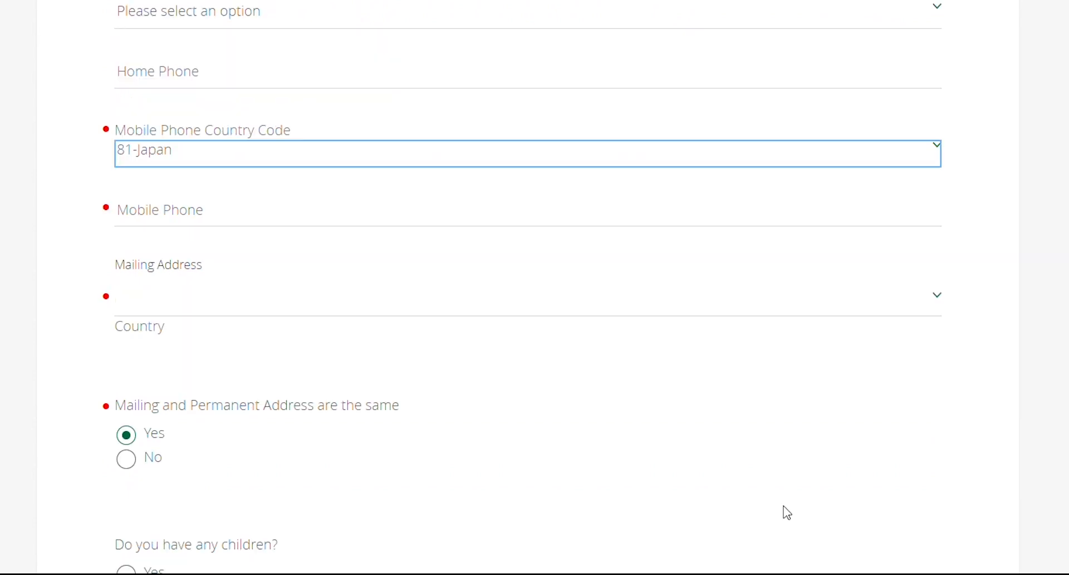
Set the mobile country code to 82-South Korea and enter the applicant's mobile number
{"action": "key", "text": "Down"}
{"action": "left_click", "coordinate": [845, 217]}
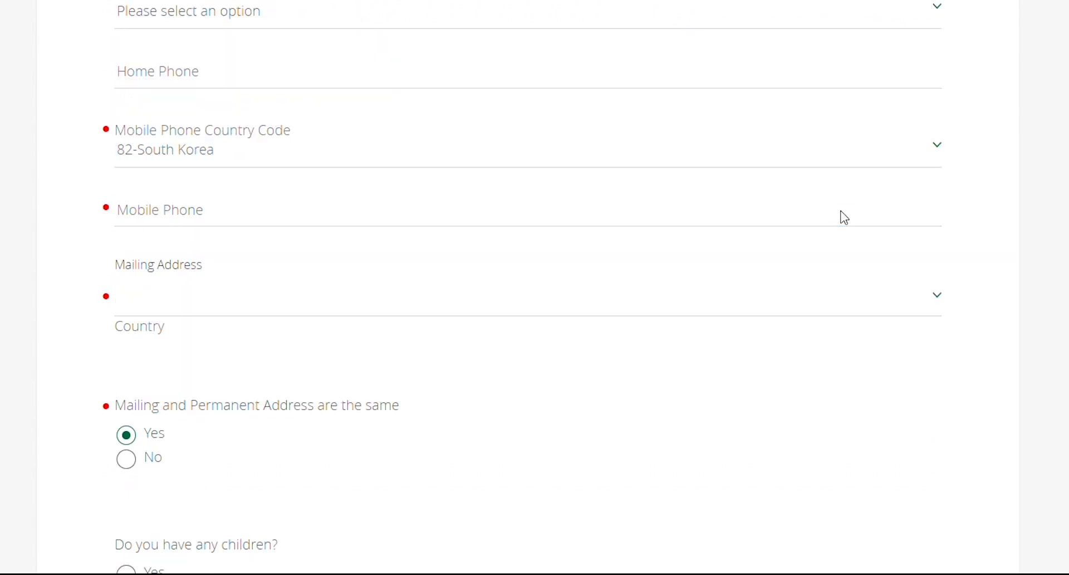
{"action": "left_click", "coordinate": [845, 218]}
{"action": "type", "text": "010"}
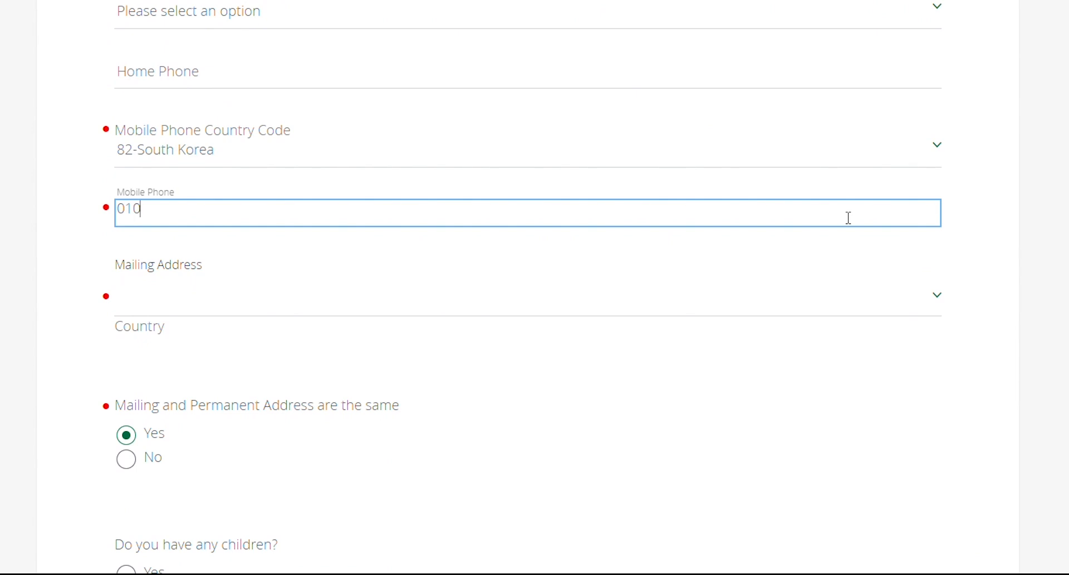
{"action": "type", "text": "-0000-0000"}
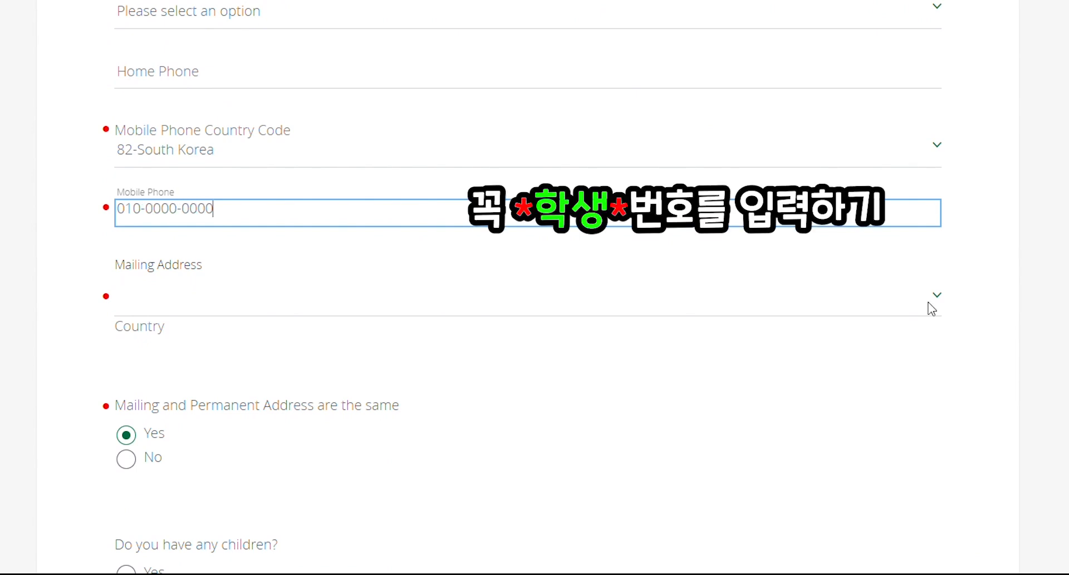
Set the mailing address country to Korea (Republic of) and begin the first street address line
{"action": "left_click", "coordinate": [834, 312]}
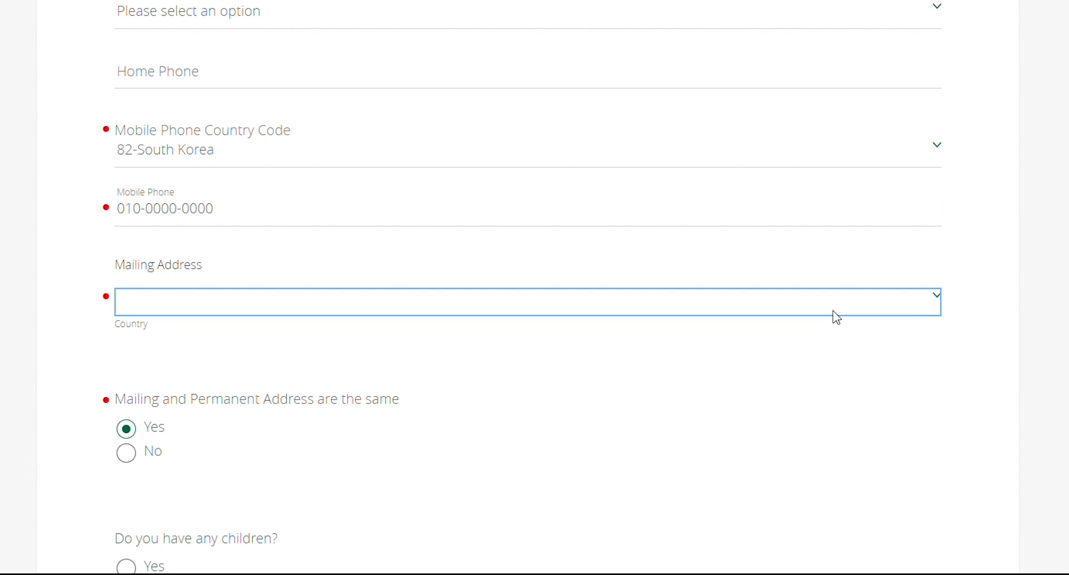
{"action": "key", "text": "k"}
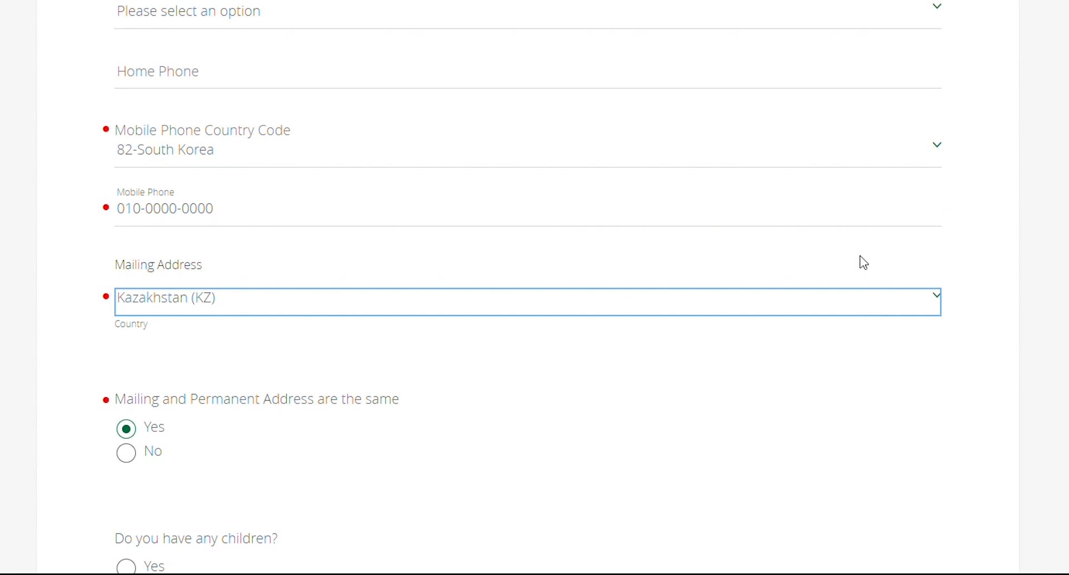
{"action": "key", "text": "k"}
{"action": "key", "text": "k"}
{"action": "key", "text": "k"}
{"action": "key", "text": "k"}
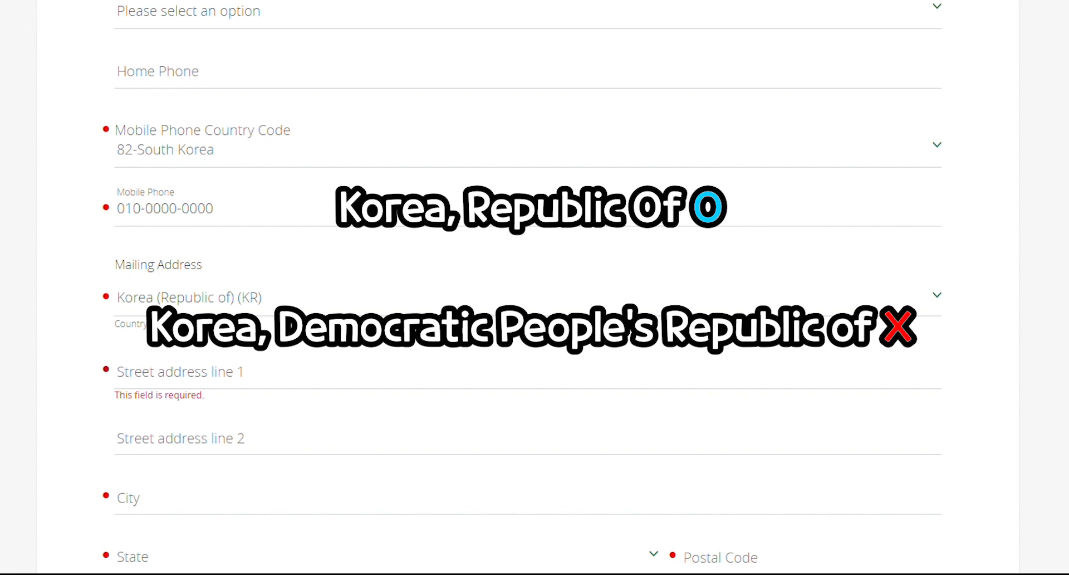
{"action": "scroll", "coordinate": [288, 195], "scroll_direction": "down", "scroll_amount": 3}
{"action": "left_click", "coordinate": [287, 194]}
Enter city Incheon, state Incheon-gwangyeoksi, and the postal code for the mailing address
{"action": "left_click", "coordinate": [240, 301]}
{"action": "type", "text": "Incheon"}
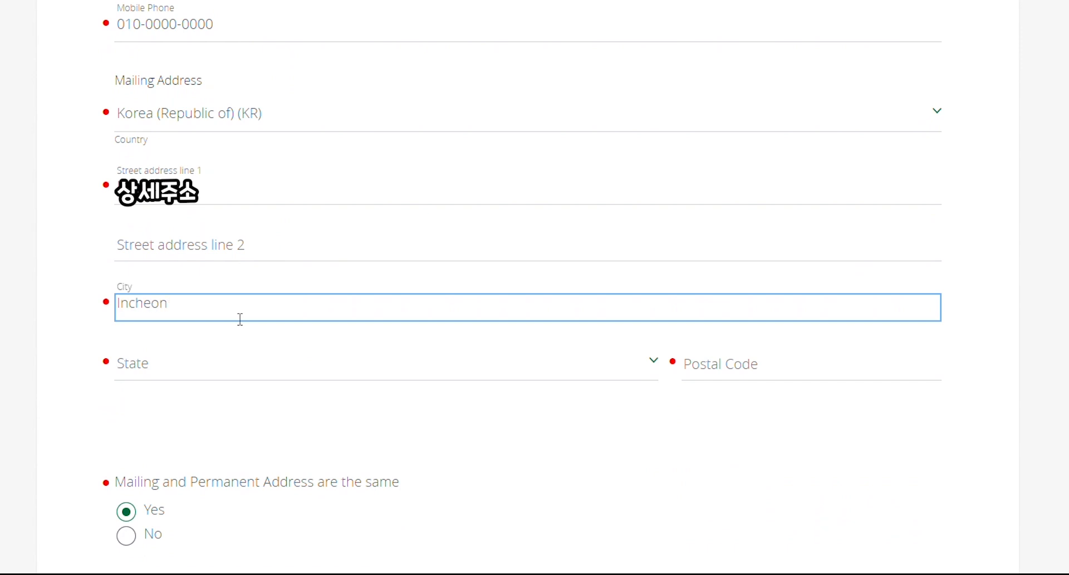
{"action": "left_click", "coordinate": [286, 374]}
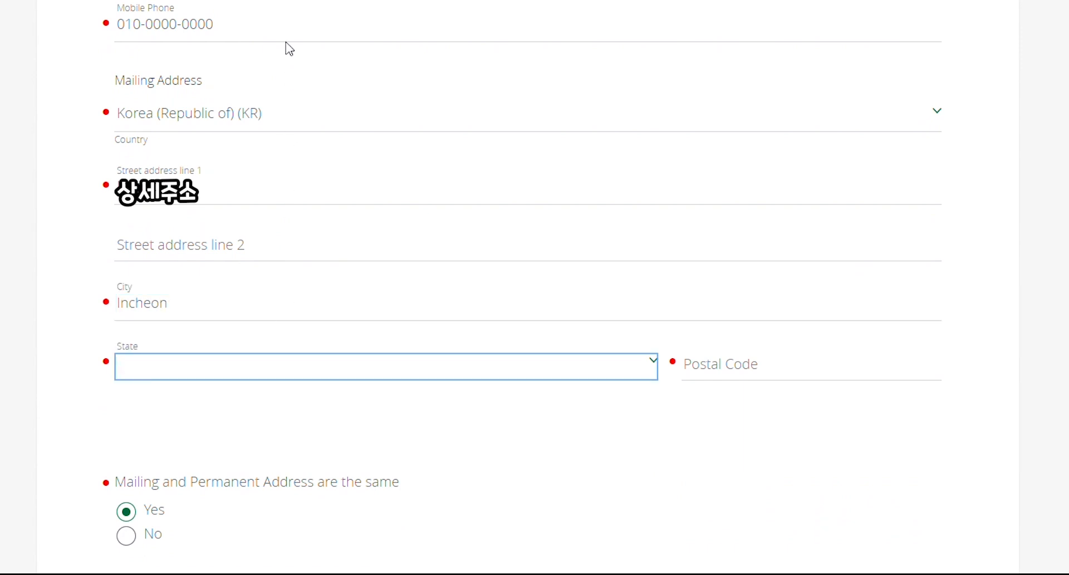
{"action": "left_click", "coordinate": [285, 223]}
{"action": "left_click", "coordinate": [762, 370]}
{"action": "type", "text": "00000"}
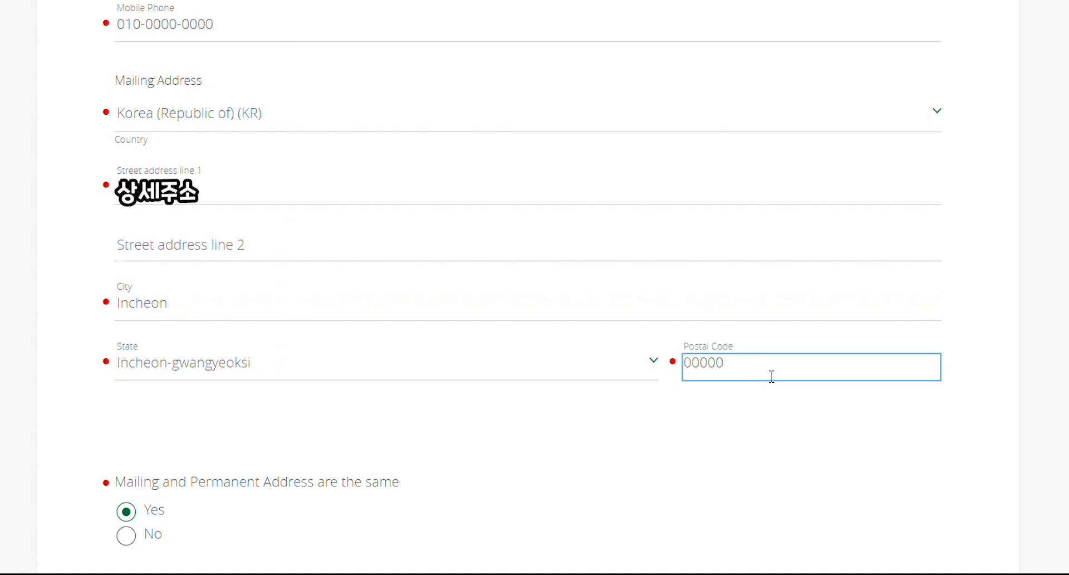
{"action": "left_click", "coordinate": [1024, 246]}
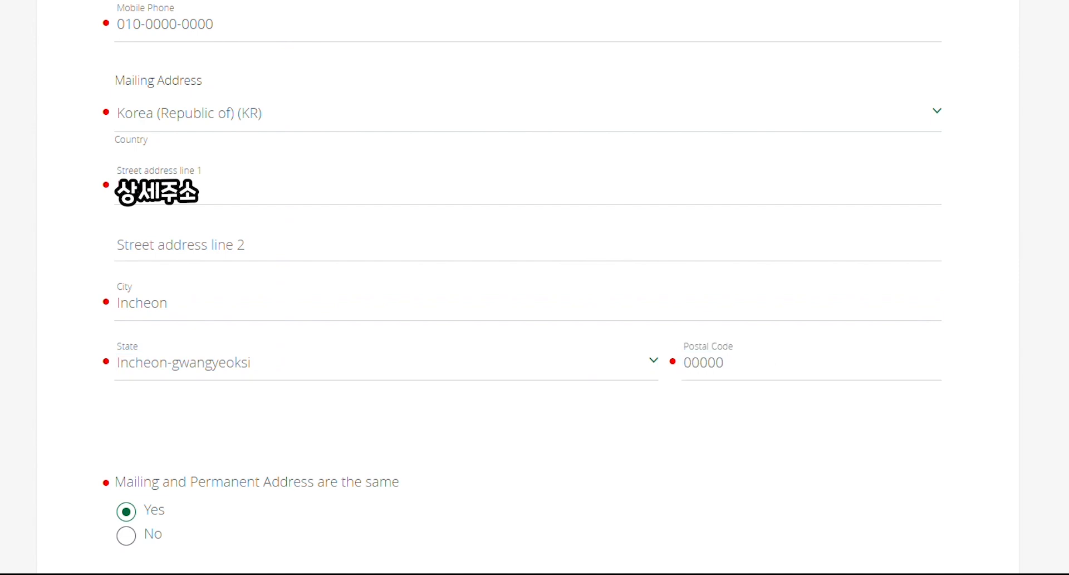
{"action": "scroll", "coordinate": [225, 16], "scroll_direction": "down", "scroll_amount": 8}
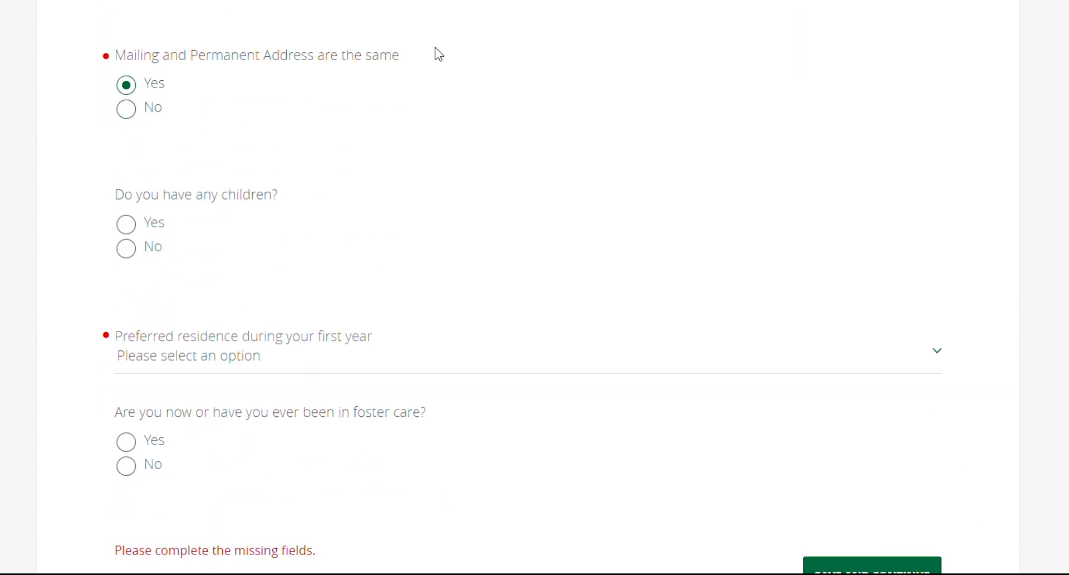
{"action": "left_click", "coordinate": [939, 363]}
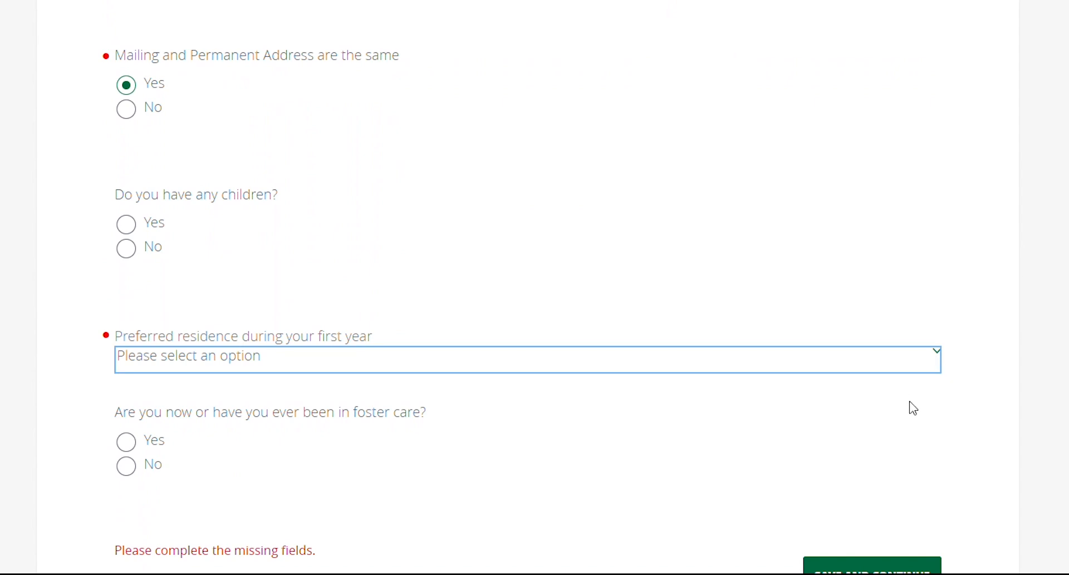
Choose 'On Campus - living in campus housing' as first-year residence and save the contact section
{"action": "left_click", "coordinate": [900, 427]}
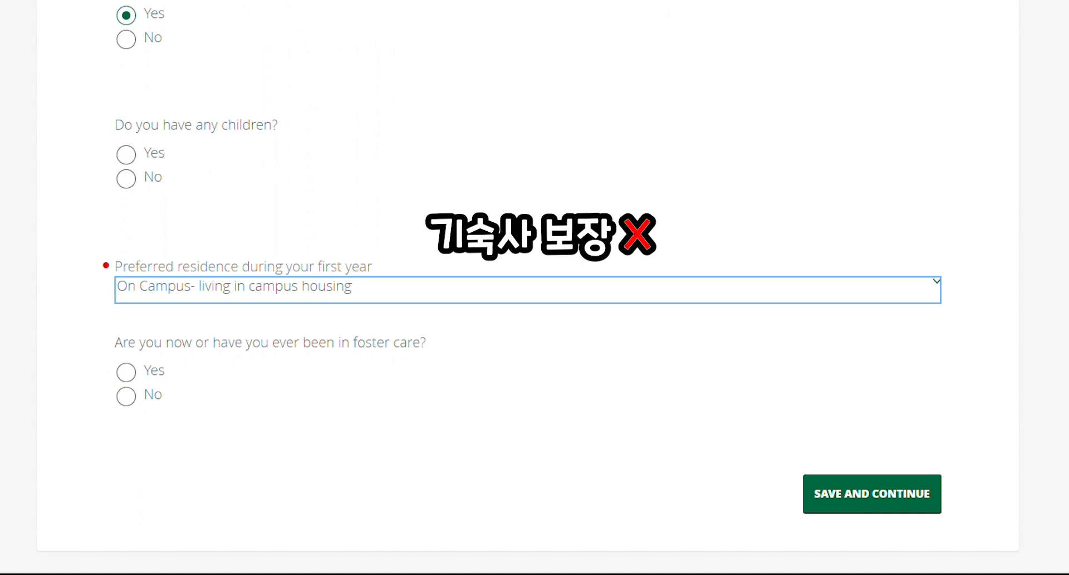
{"action": "scroll", "coordinate": [871, 420], "scroll_direction": "down", "scroll_amount": 1}
{"action": "left_click", "coordinate": [870, 424]}
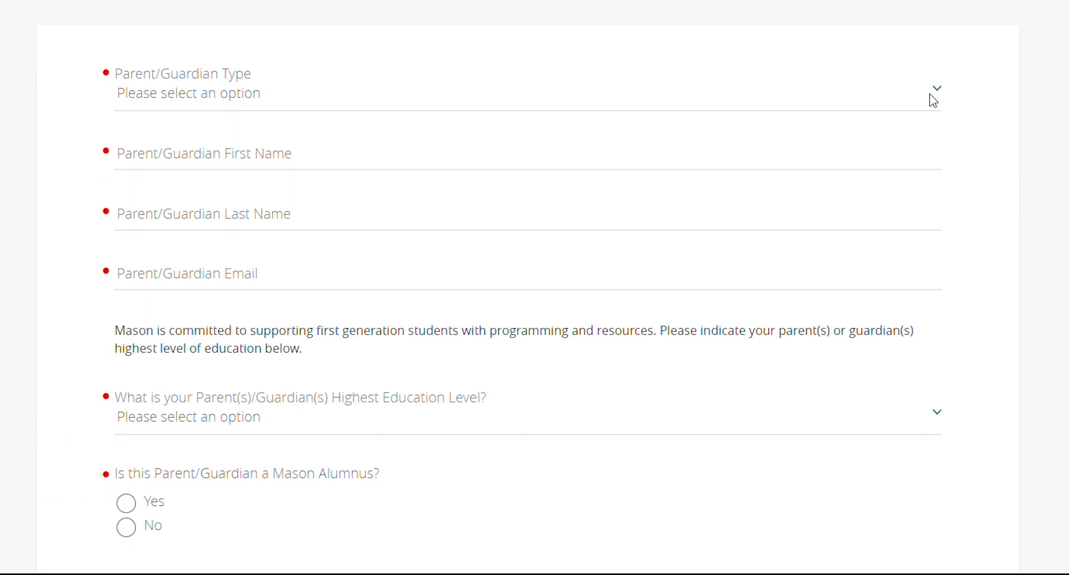
Add Mother as parent/guardian with her first name, last name, and e-mail address
{"action": "left_click", "coordinate": [938, 99]}
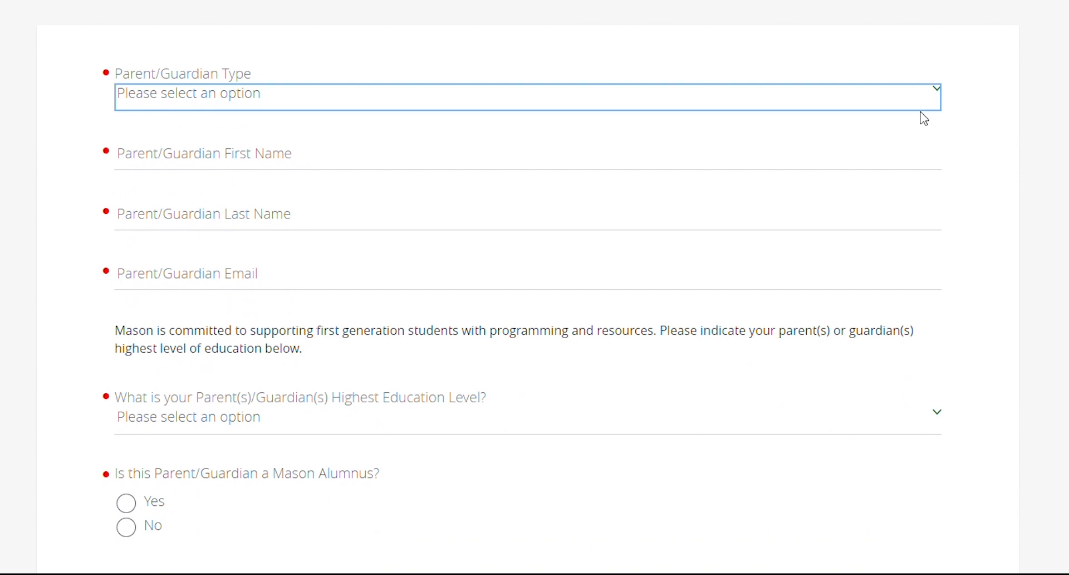
{"action": "left_click", "coordinate": [919, 148]}
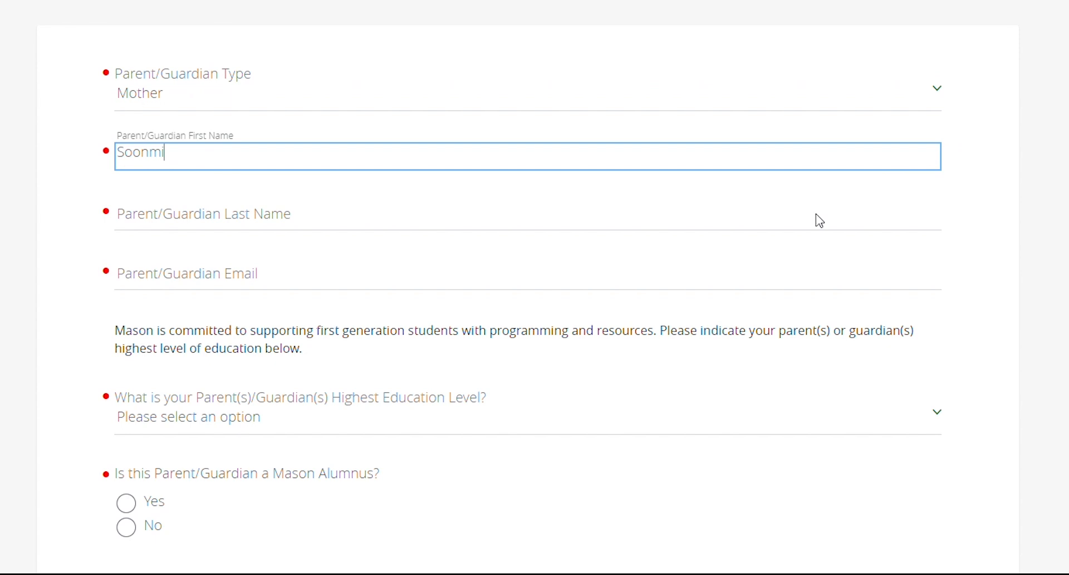
{"action": "left_click", "coordinate": [804, 225]}
{"action": "left_click", "coordinate": [773, 282]}
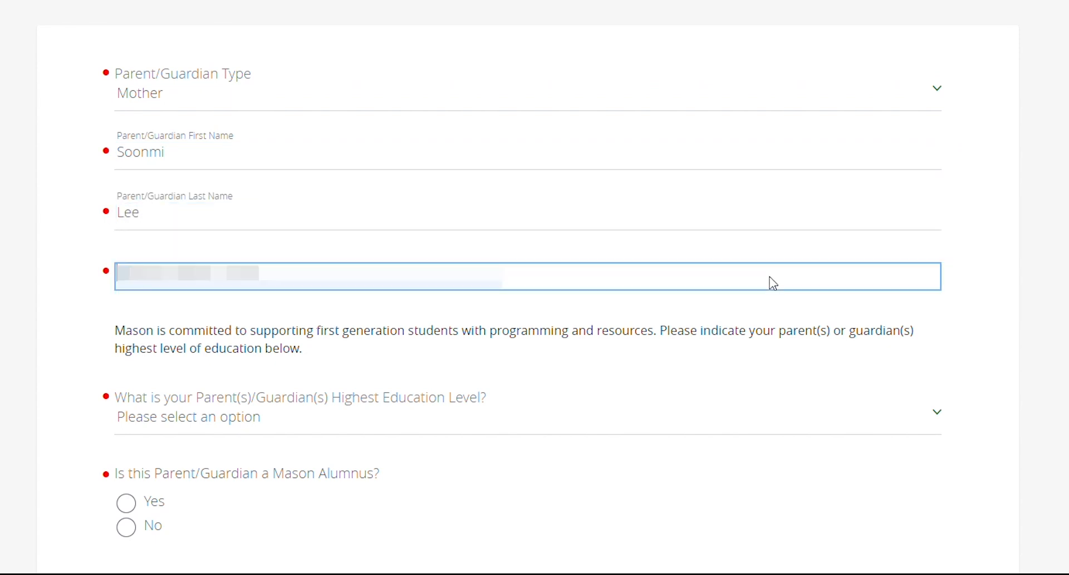
{"action": "type", "text": "•••••••••••••"}
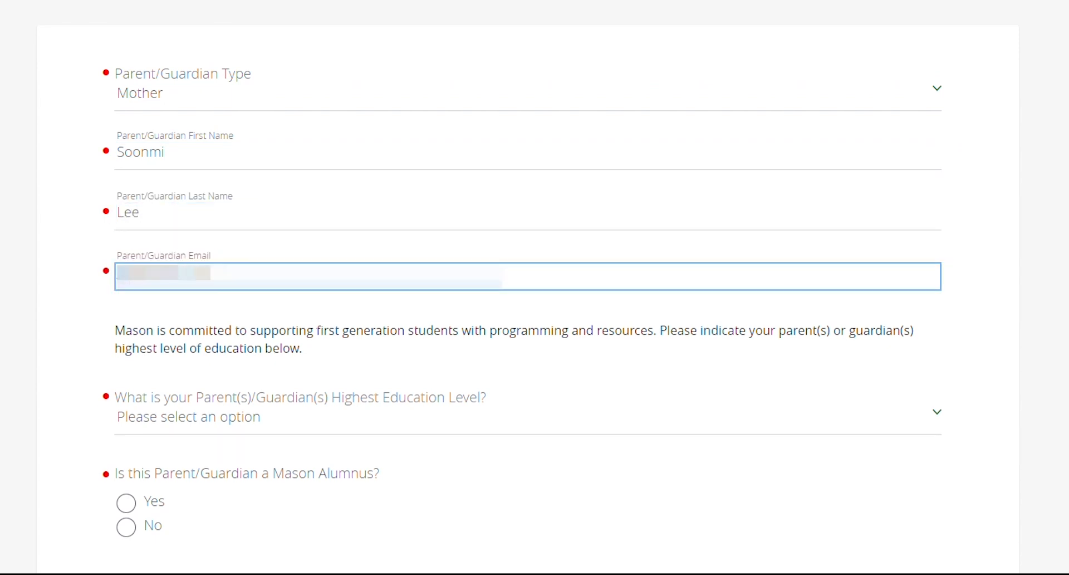
Set her education to Some college/university, answer No to Mason alumnus, and save
{"action": "scroll", "coordinate": [214, 264], "scroll_direction": "down", "scroll_amount": 3}
{"action": "left_click", "coordinate": [936, 266]}
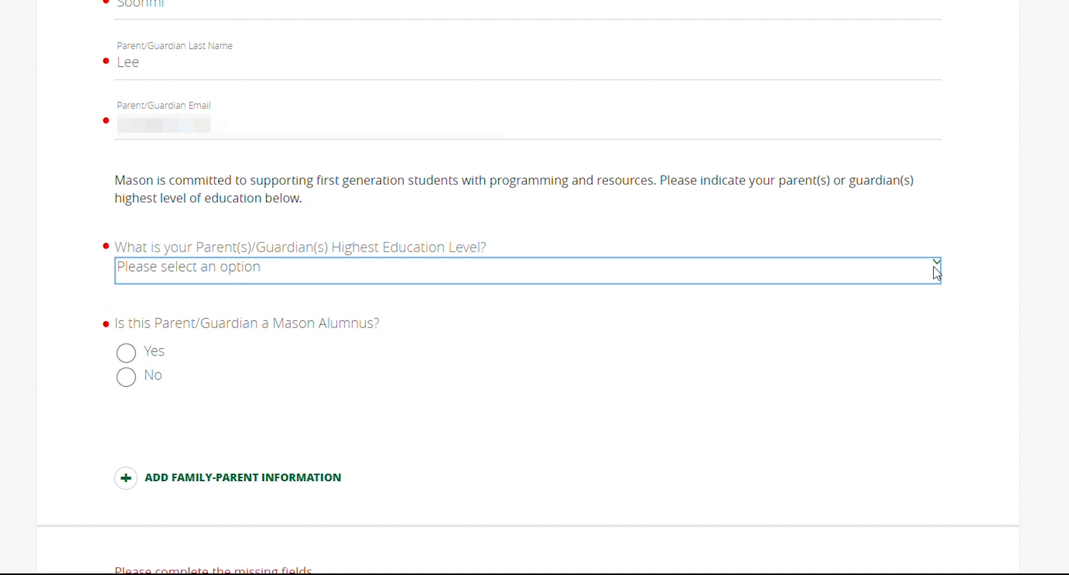
{"action": "left_click", "coordinate": [880, 456]}
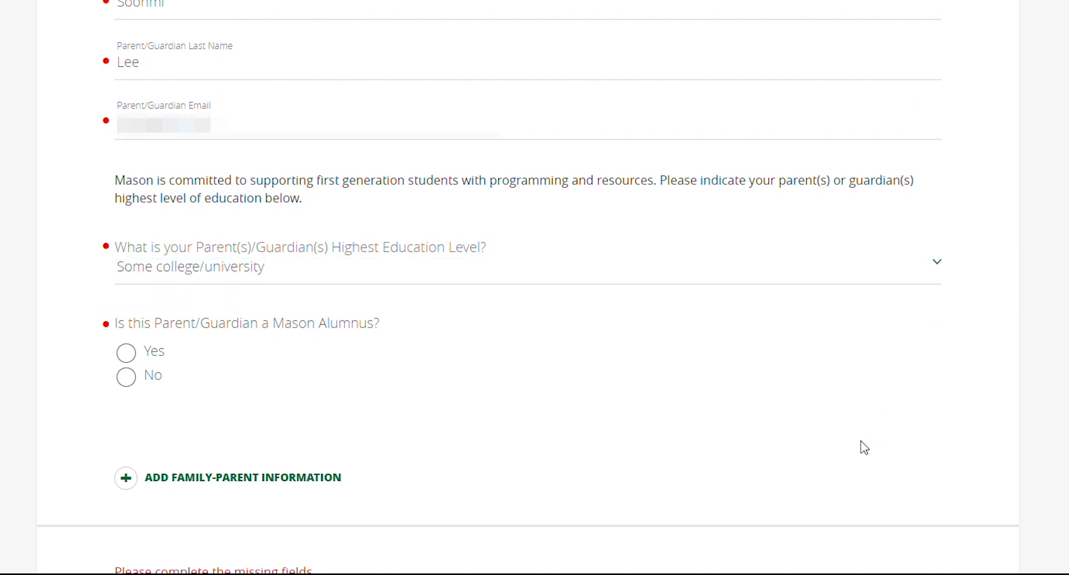
{"action": "left_click", "coordinate": [128, 377]}
{"action": "scroll", "coordinate": [967, 146], "scroll_direction": "down", "scroll_amount": 8}
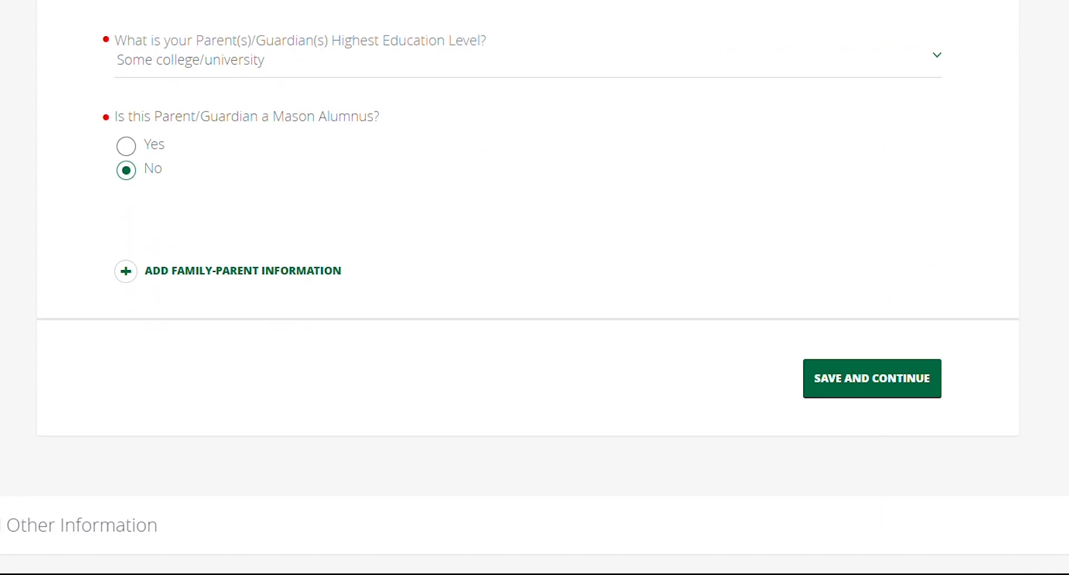
{"action": "left_click", "coordinate": [914, 129]}
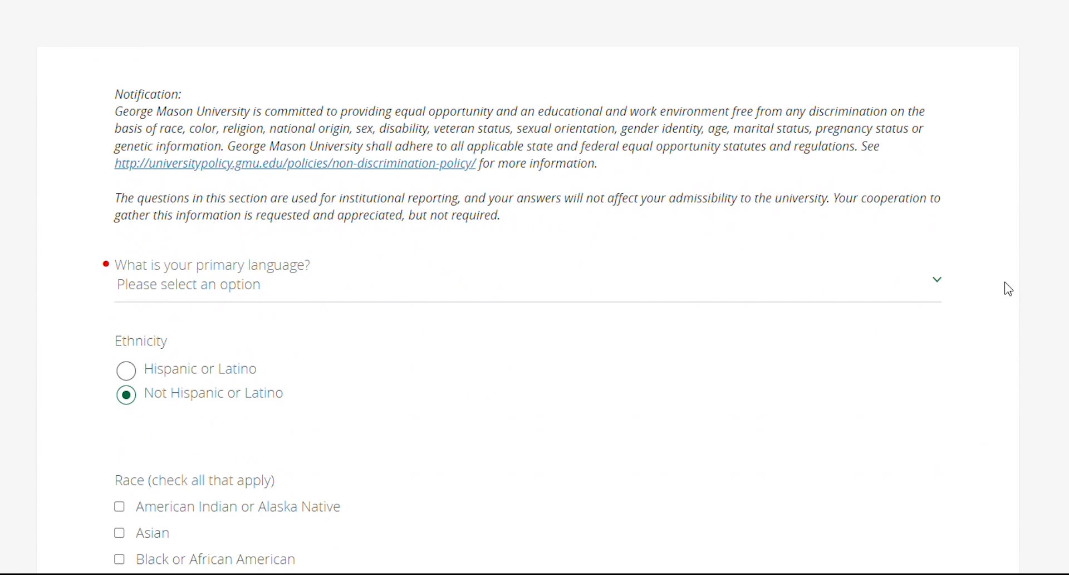
Pick Korean from the 'What is your primary language?' dropdown
{"action": "left_click", "coordinate": [312, 273]}
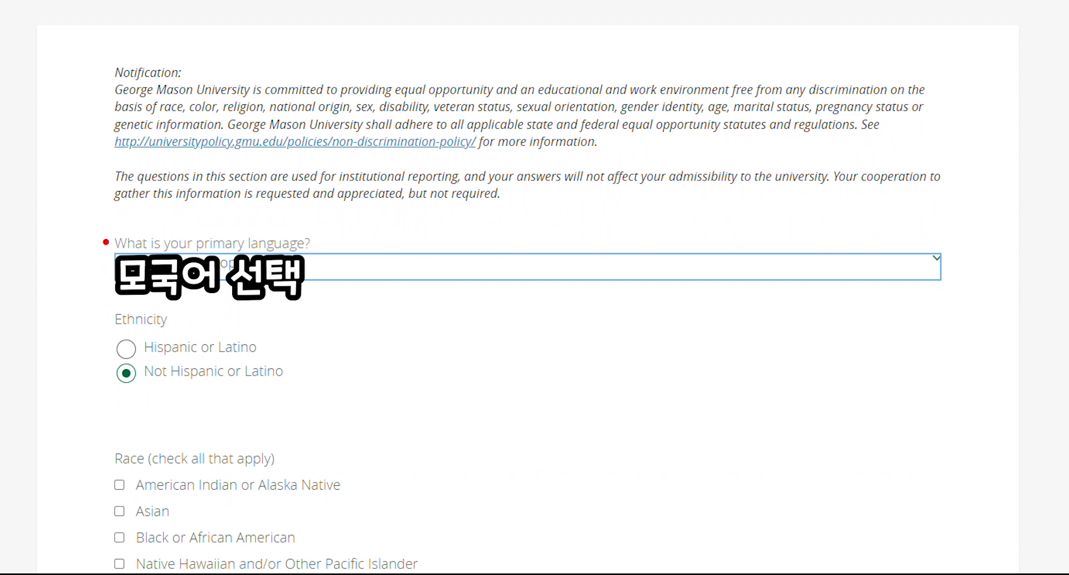
{"action": "left_click", "coordinate": [934, 248]}
{"action": "key", "text": "o"}
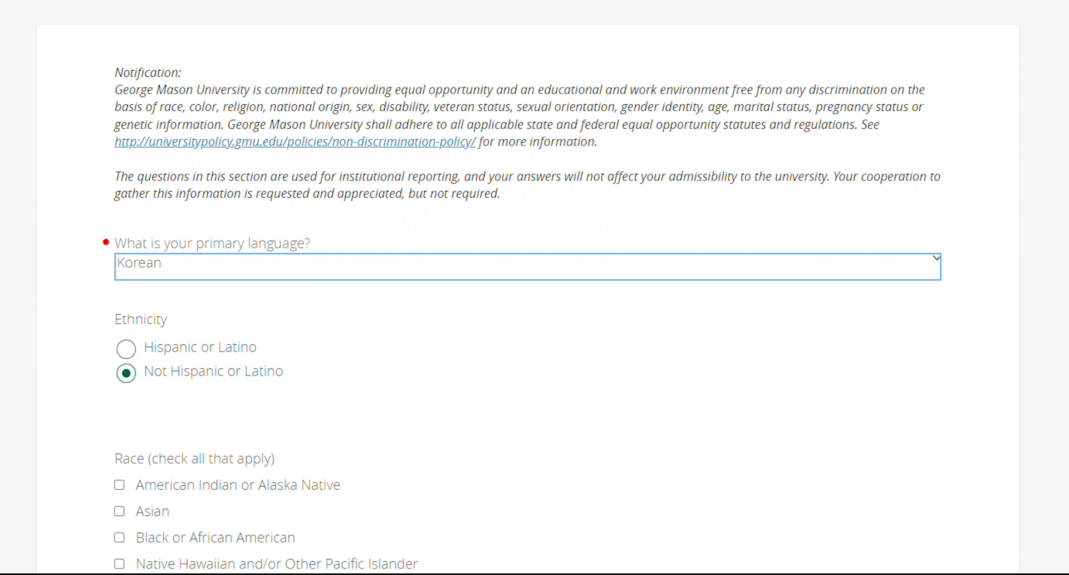
{"action": "scroll", "coordinate": [534, 292], "scroll_direction": "down", "scroll_amount": 2}
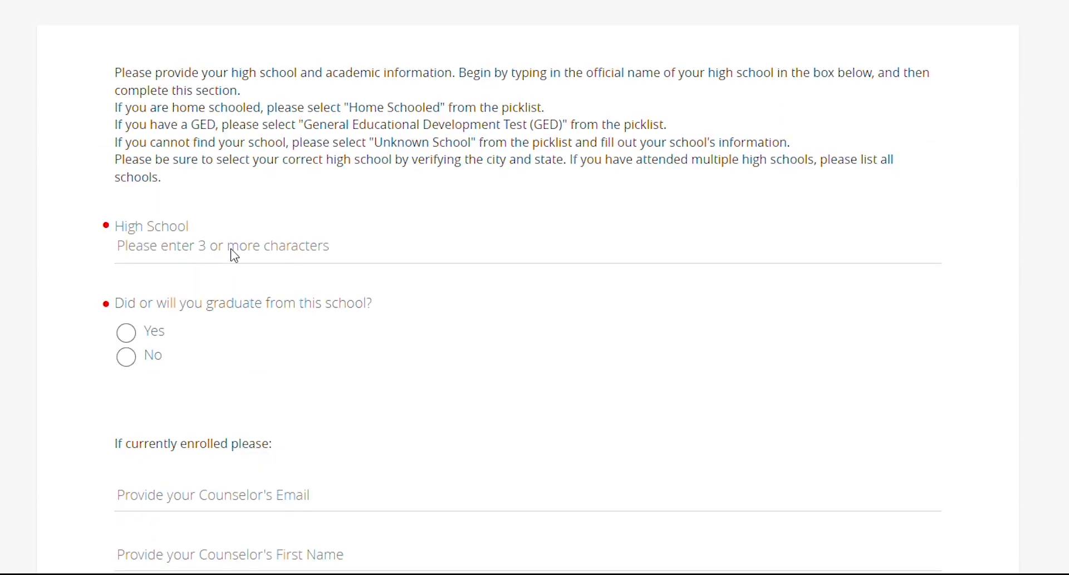
Select the high school from search results, confirm graduating from it, and enter graduation date 02/2025
{"action": "left_click", "coordinate": [235, 256]}
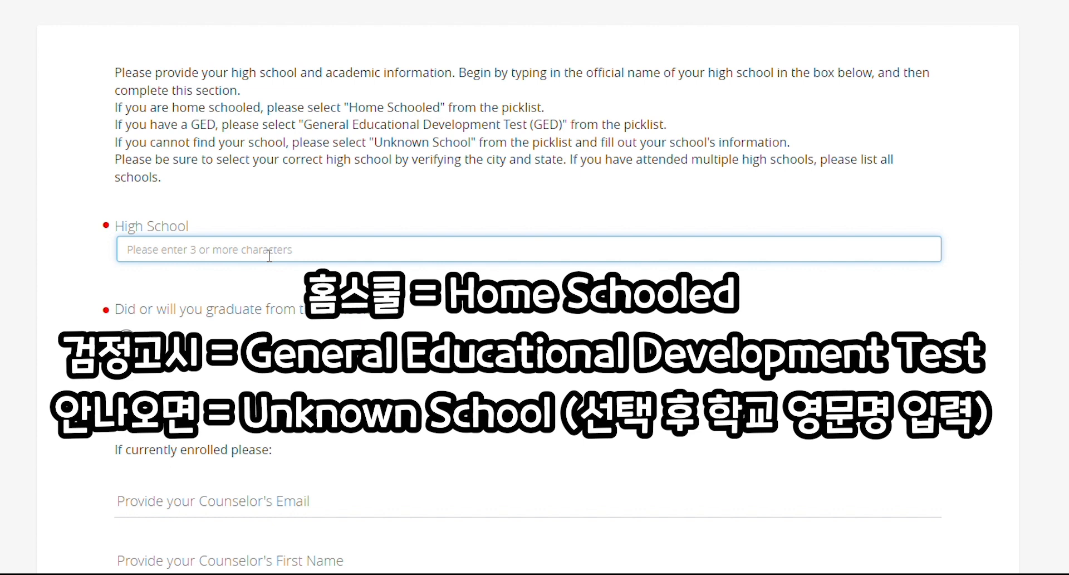
{"action": "type", "text": "..."}
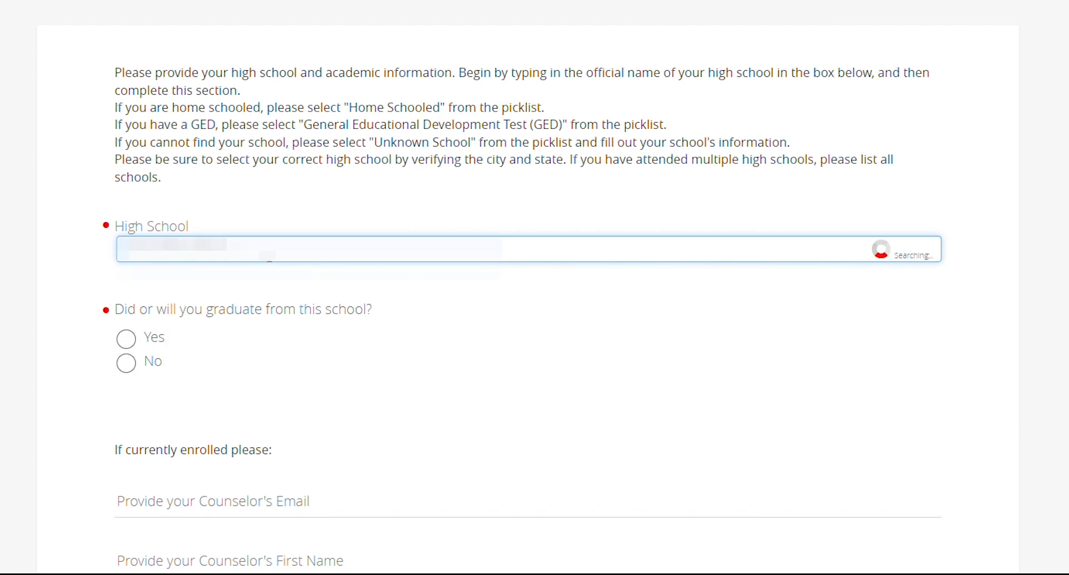
{"action": "left_click", "coordinate": [263, 278]}
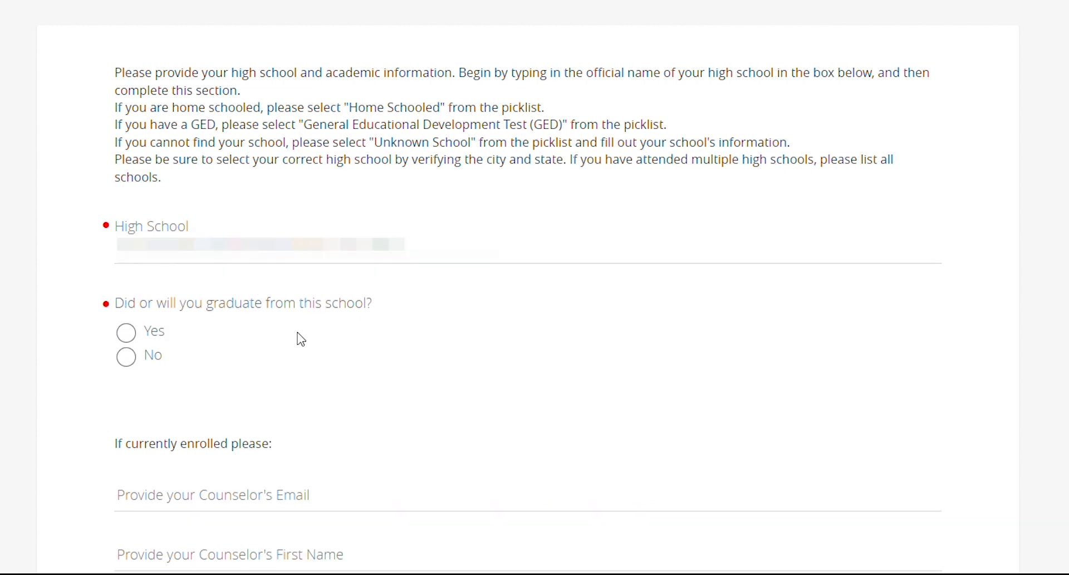
{"action": "left_click", "coordinate": [126, 332]}
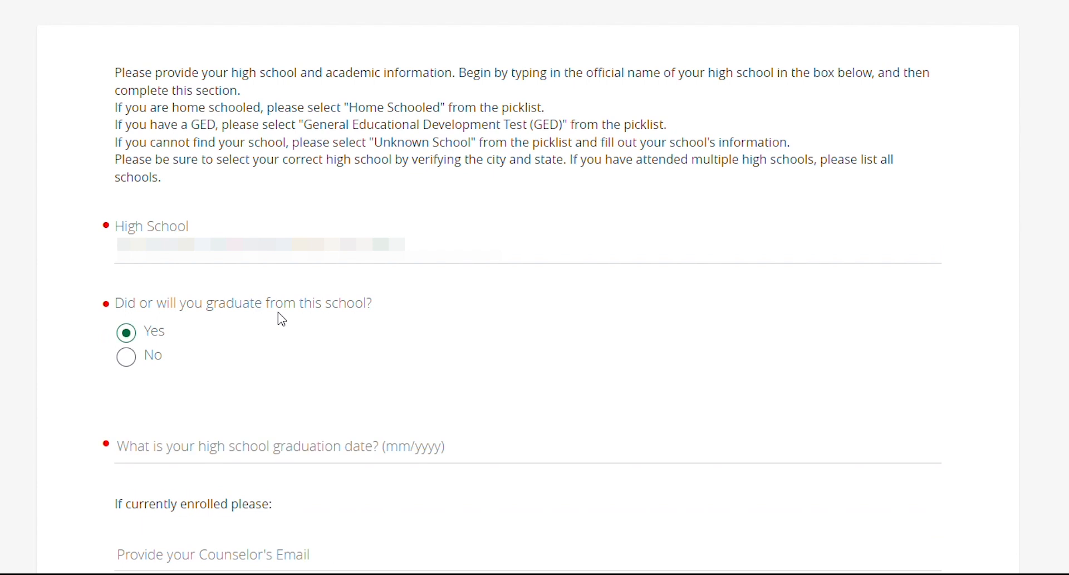
{"action": "scroll", "coordinate": [529, 295], "scroll_direction": "down", "scroll_amount": 3}
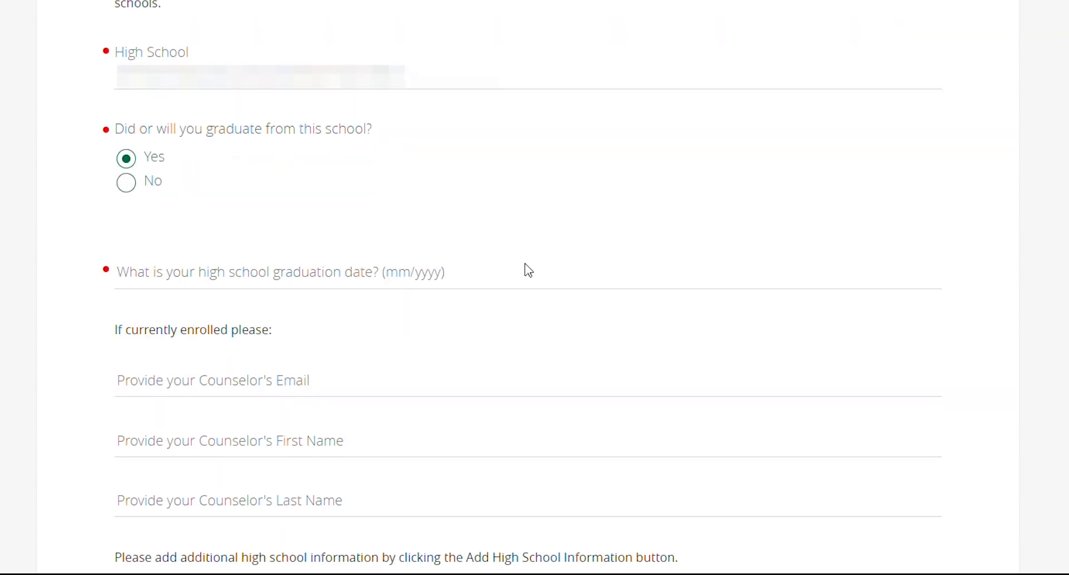
{"action": "left_click", "coordinate": [451, 283]}
{"action": "type", "text": "02/202"}
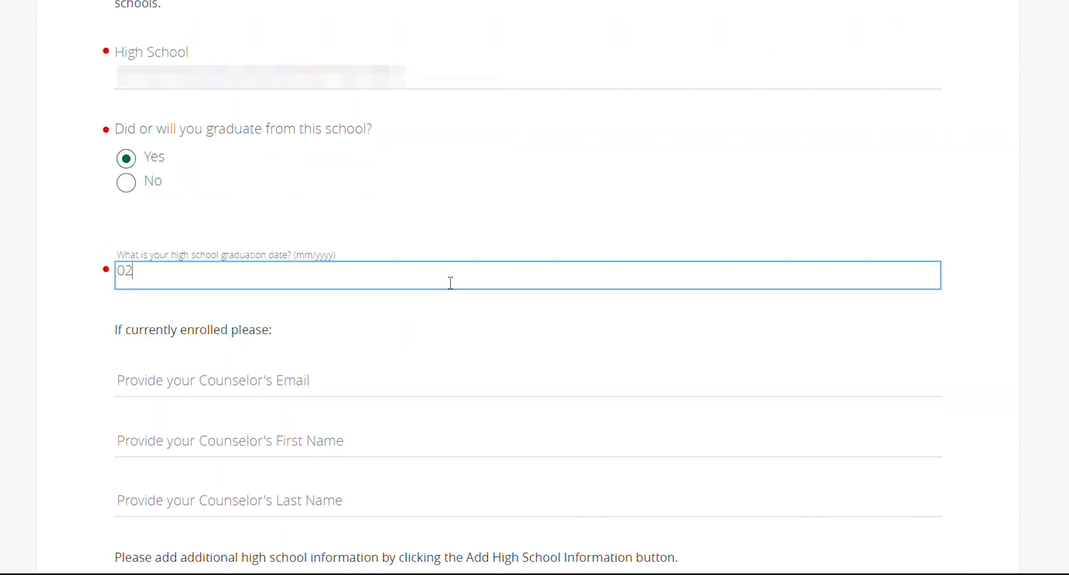
{"action": "type", "text": "5"}
{"action": "scroll", "coordinate": [529, 289], "scroll_direction": "down", "scroll_amount": 5}
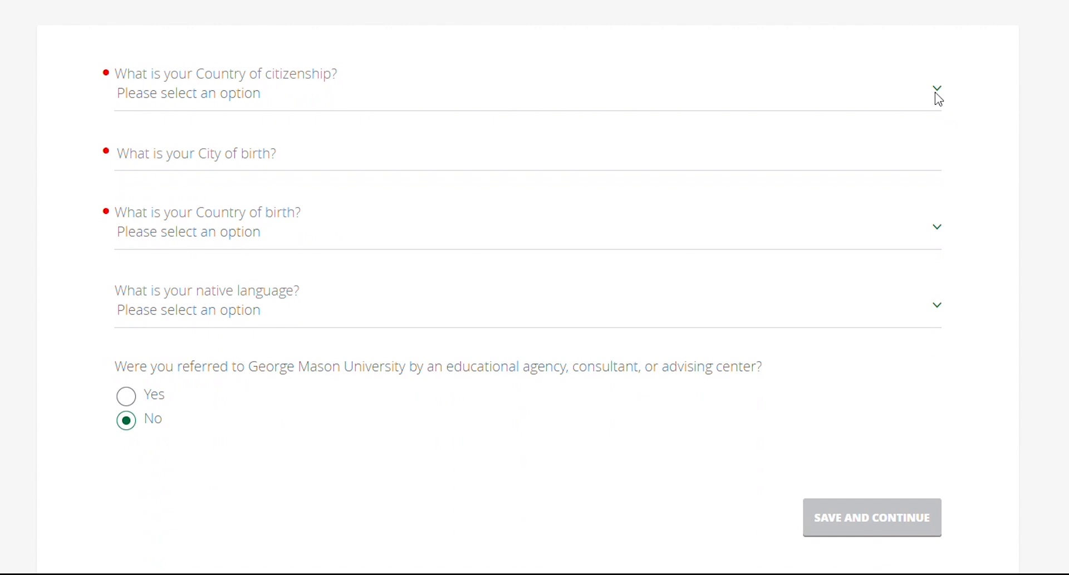
{"action": "left_click", "coordinate": [936, 94]}
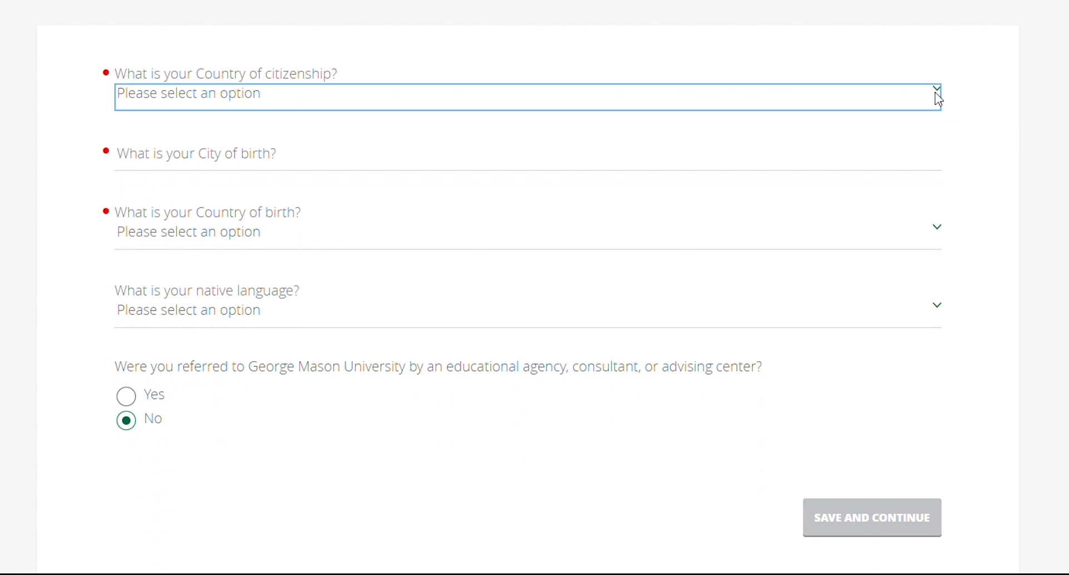
Set citizenship to Korea (the Republic of), birth city Incheon, birth country Korea, South, and save
{"action": "key", "text": "k"}
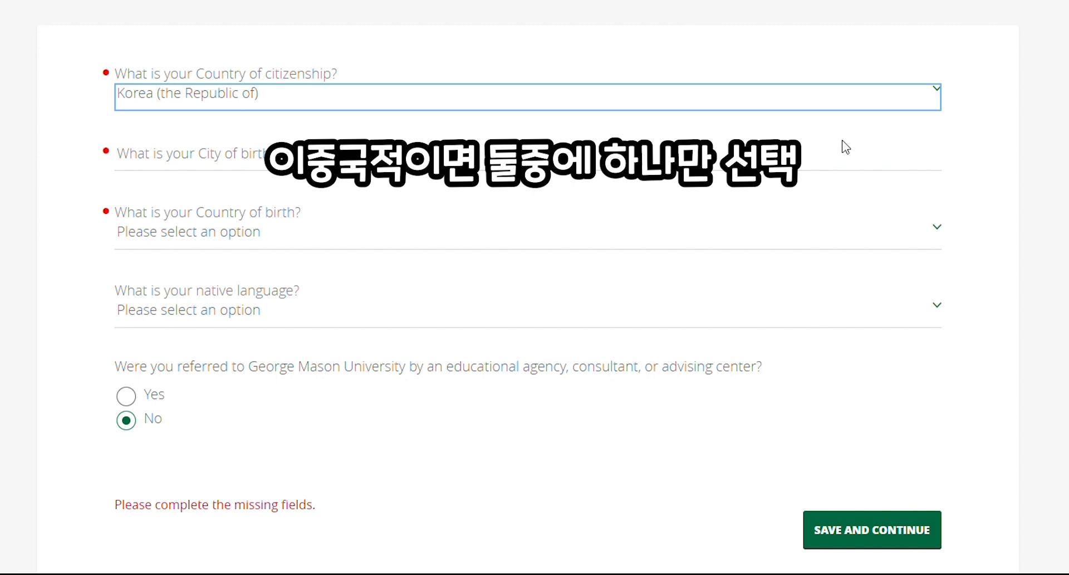
{"action": "left_click", "coordinate": [827, 160]}
{"action": "type", "text": "Incheon"}
{"action": "left_click", "coordinate": [938, 227]}
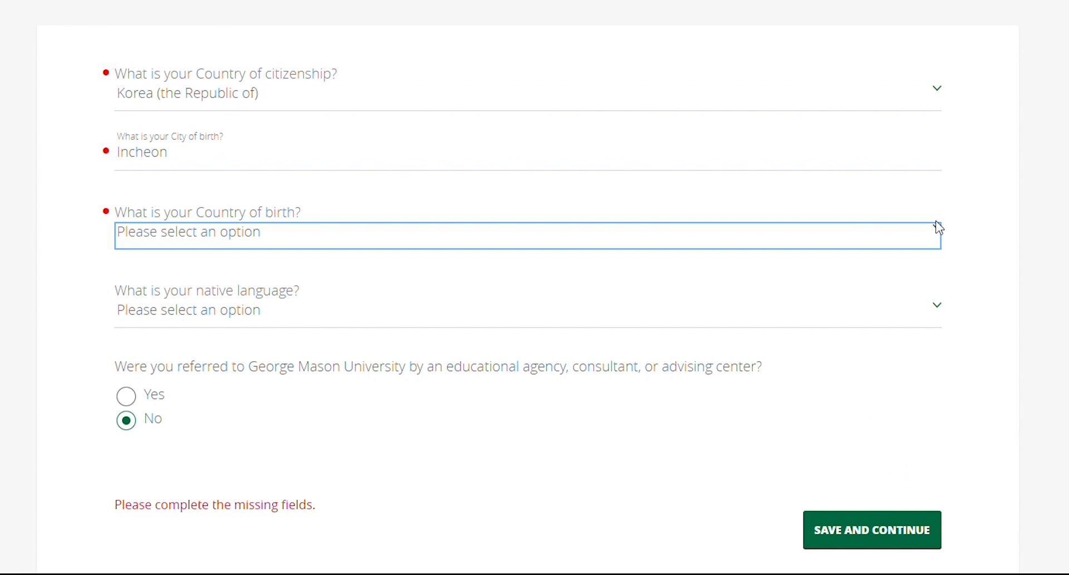
{"action": "key", "text": "k"}
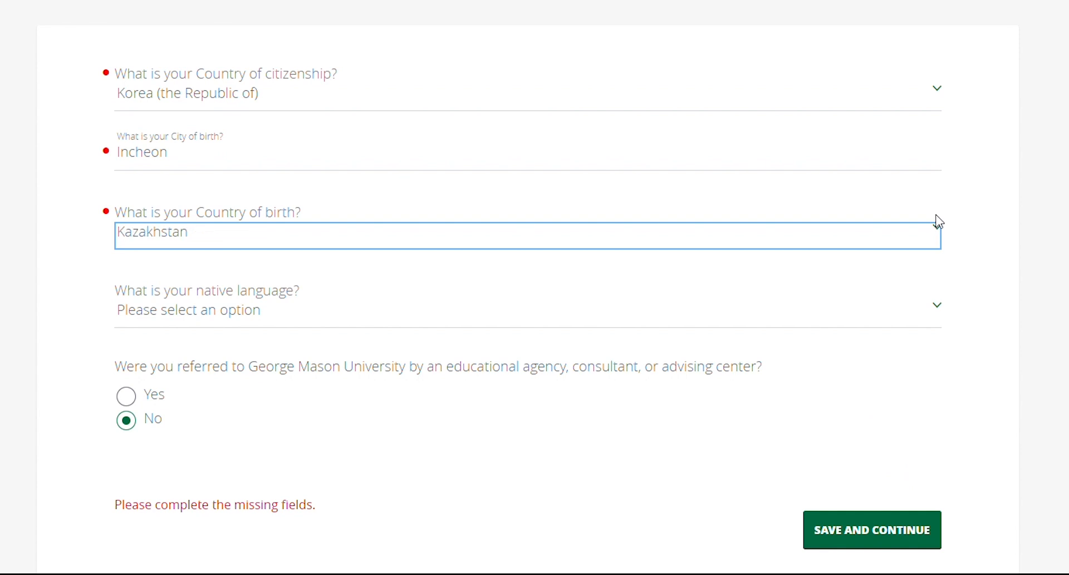
{"action": "left_click", "coordinate": [875, 146]}
{"action": "scroll", "coordinate": [953, 440], "scroll_direction": "down", "scroll_amount": 2}
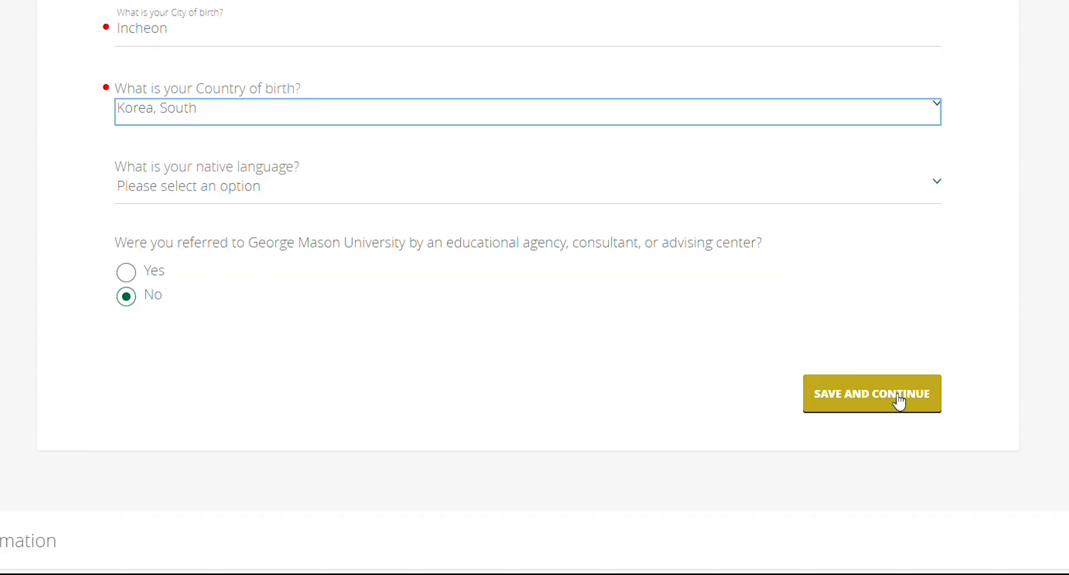
{"action": "left_click", "coordinate": [898, 399]}
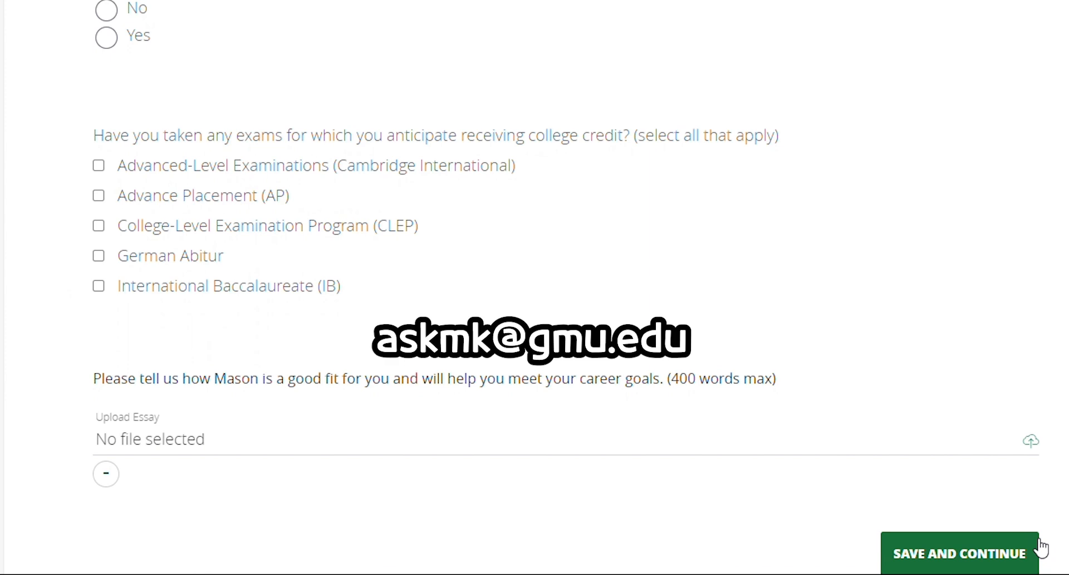
Save the exams and essay section with no exams checked and no essay uploaded
{"action": "left_click", "coordinate": [940, 562]}
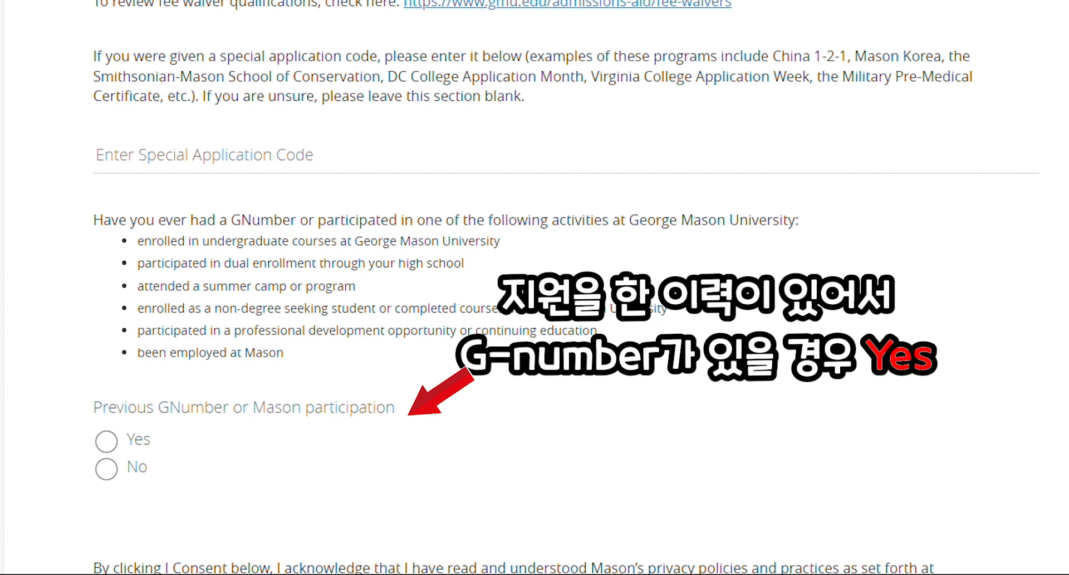
Consent to the privacy notice and electronic contact, and agree to the Honor Code
{"action": "scroll", "coordinate": [108, 84], "scroll_direction": "down", "scroll_amount": 10}
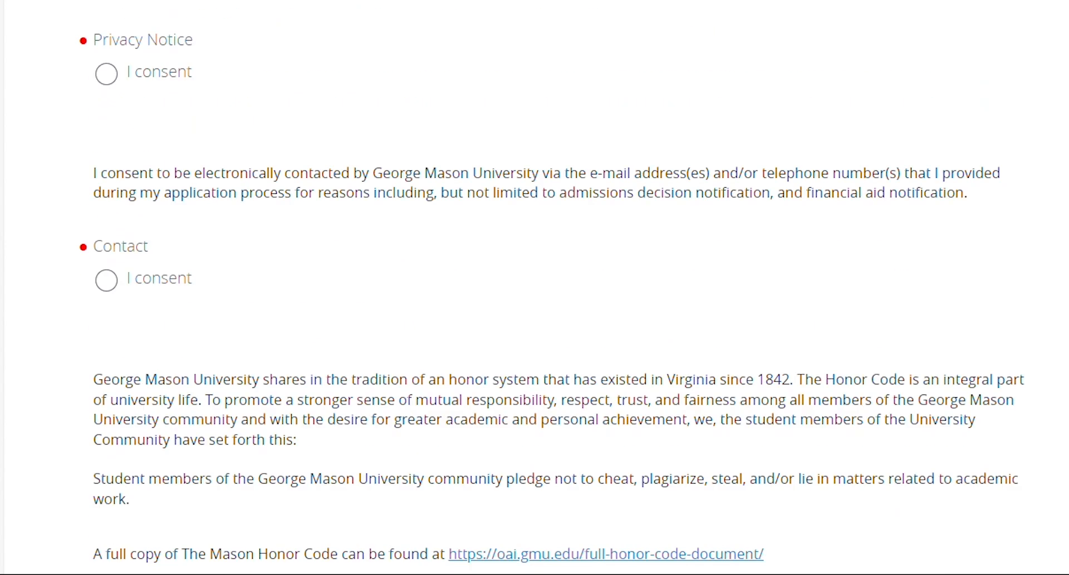
{"action": "left_click", "coordinate": [107, 78]}
{"action": "left_click", "coordinate": [103, 284]}
{"action": "scroll", "coordinate": [281, 365], "scroll_direction": "down", "scroll_amount": 5}
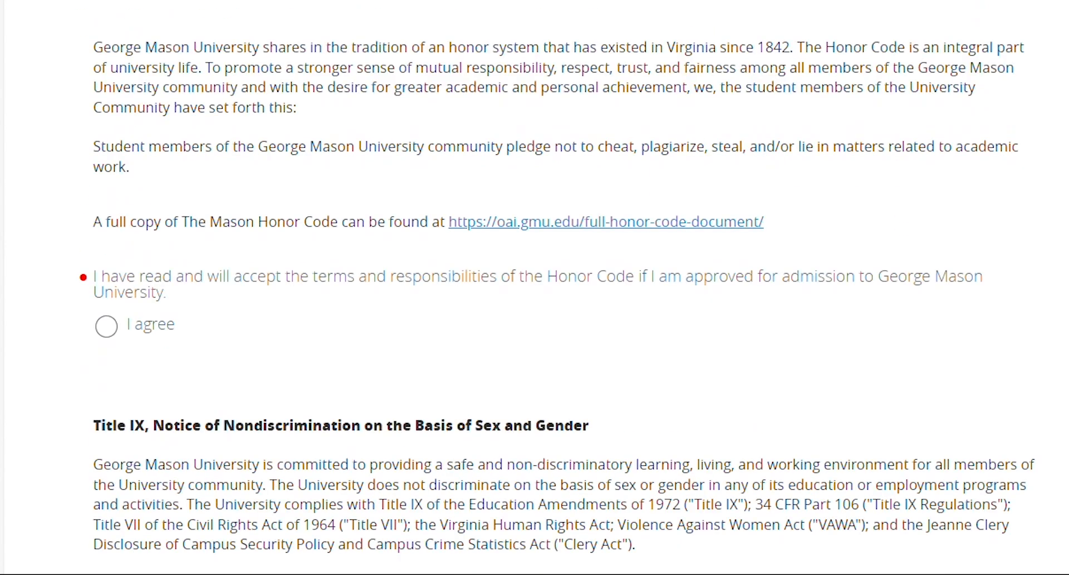
{"action": "left_click", "coordinate": [110, 341]}
Enter the applicant's full legal name as the electronic signature and save for review
{"action": "scroll", "coordinate": [279, 357], "scroll_direction": "down", "scroll_amount": 10}
{"action": "left_click", "coordinate": [433, 369]}
{"action": "type", "text": "Gildong Hong"}
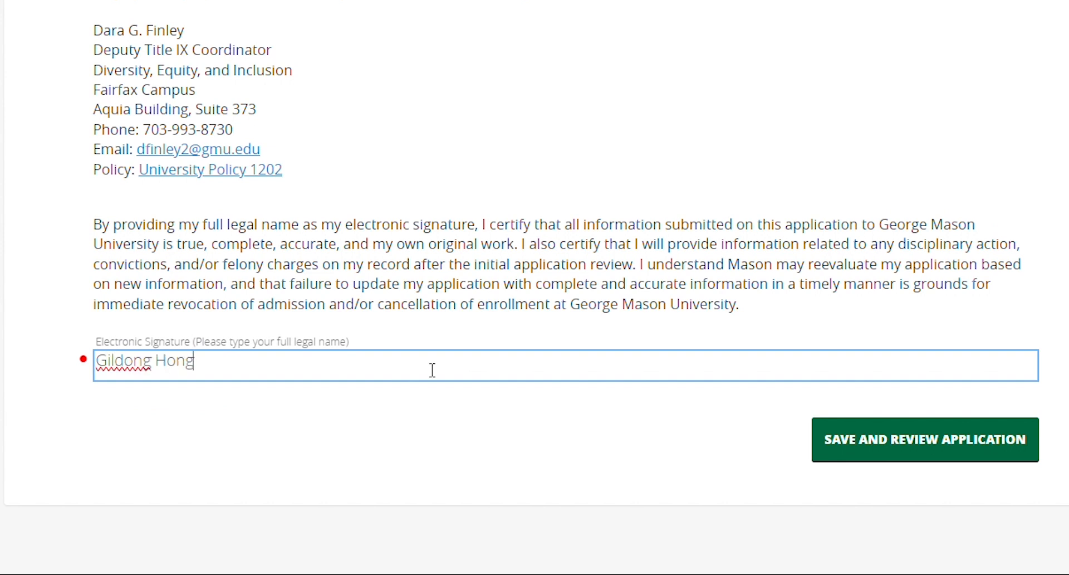
{"action": "left_click", "coordinate": [867, 451]}
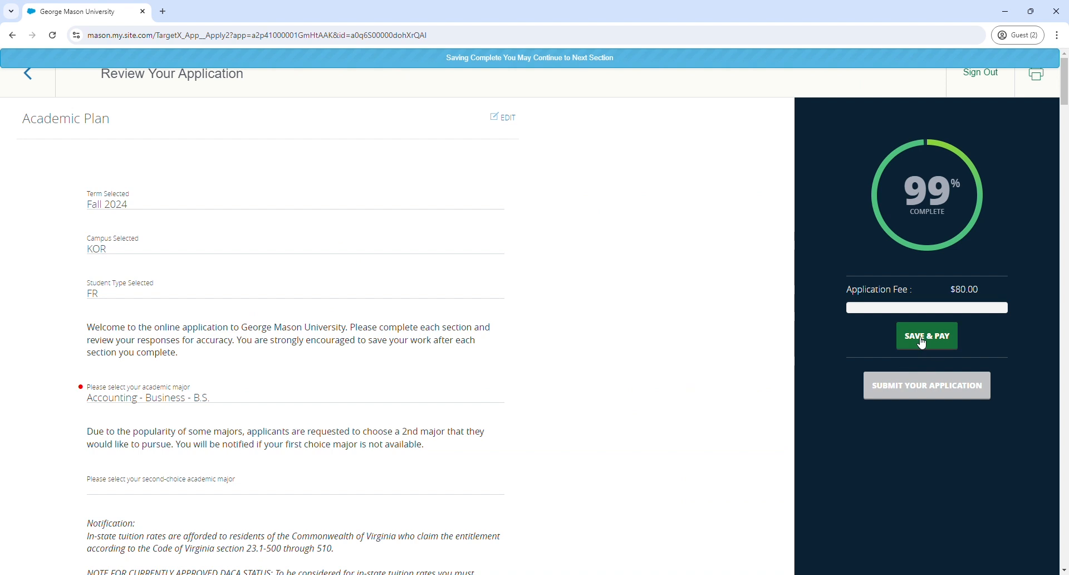
Scroll down the review page to confirm the $80.00 fee is fully discounted to $0.00 due
{"action": "left_click_drag", "start_coordinate": [1065, 105], "coordinate": [1053, 370]}
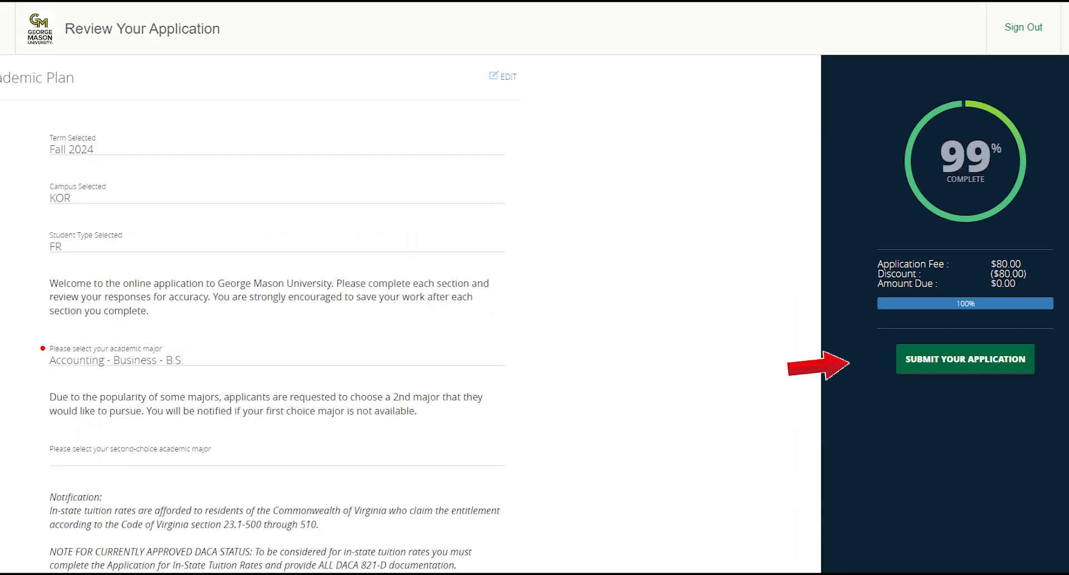